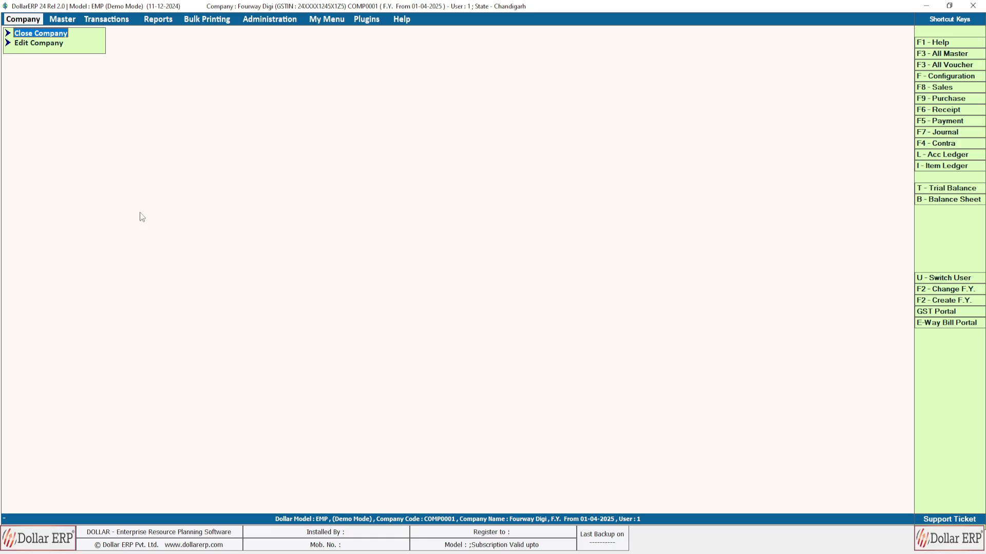
Look through the available masters and transaction types, checking the options offered for receipt, payment and journal vouchers
click(69, 23)
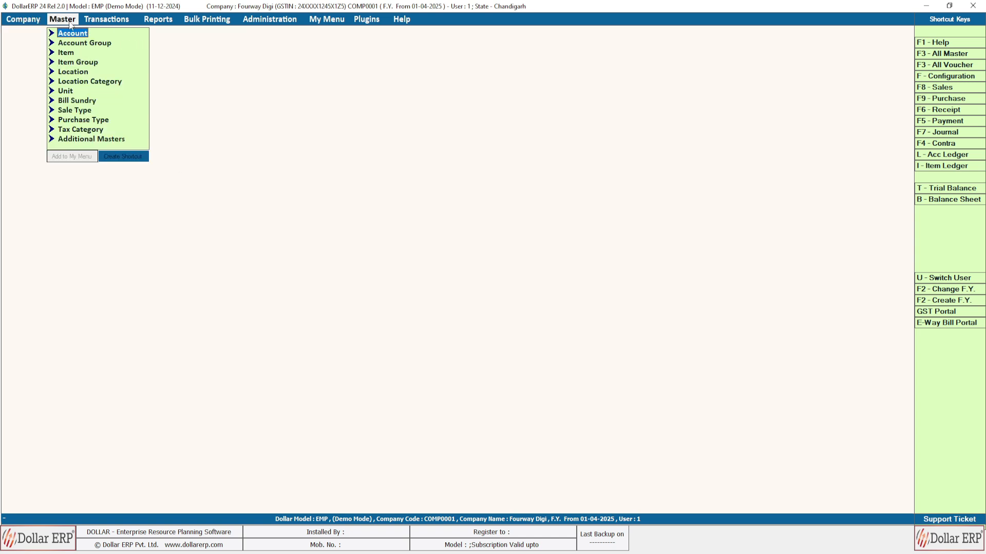
click(105, 22)
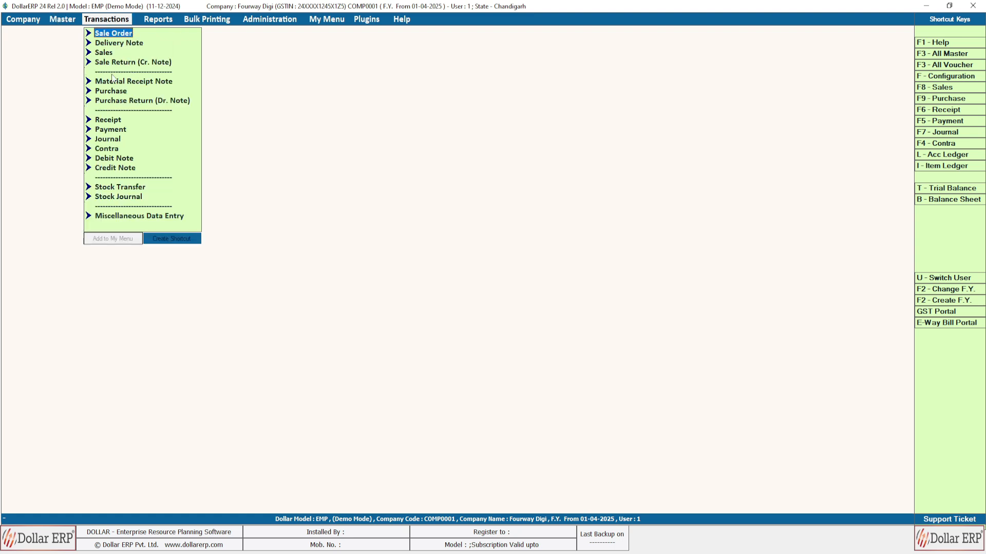
click(114, 121)
click(113, 160)
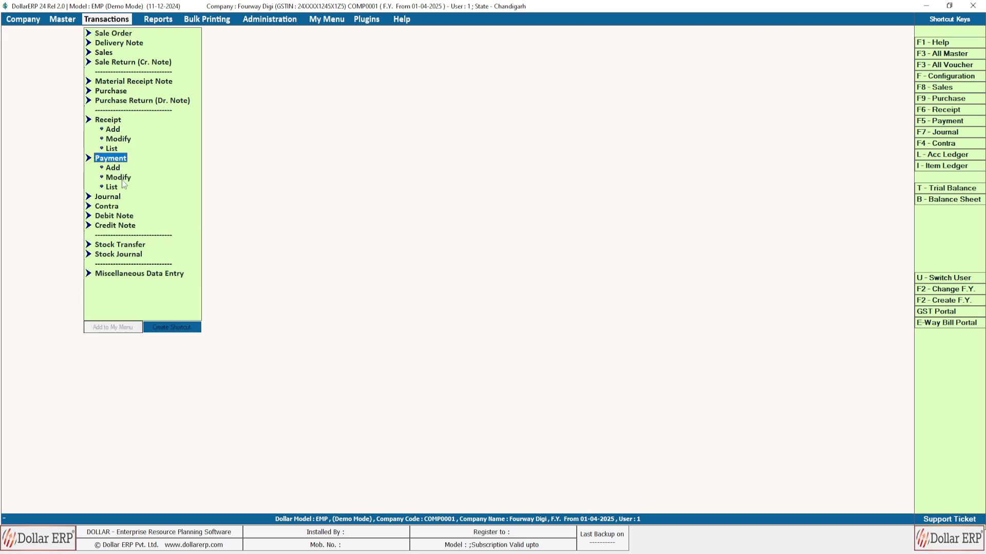
click(111, 198)
click(89, 158)
click(89, 121)
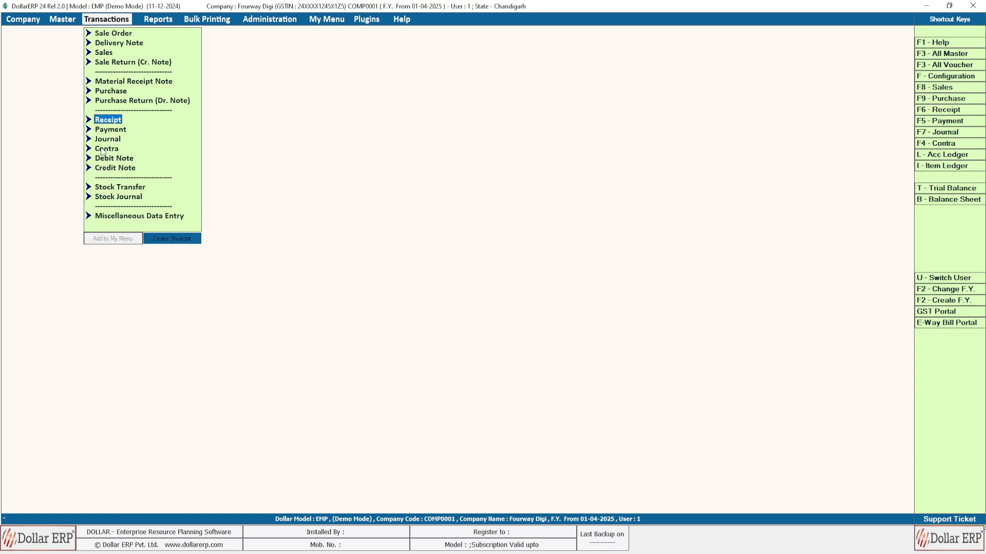
click(107, 132)
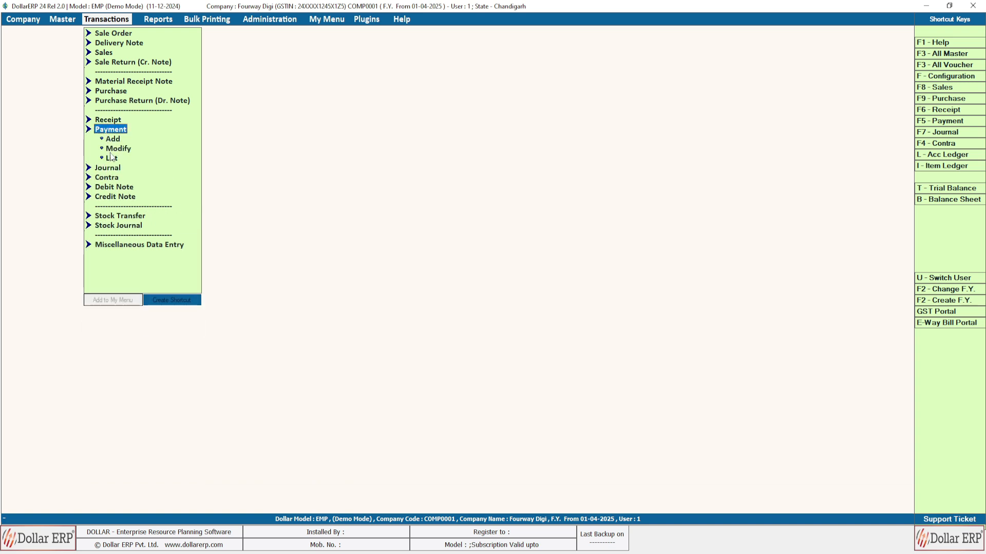
click(90, 131)
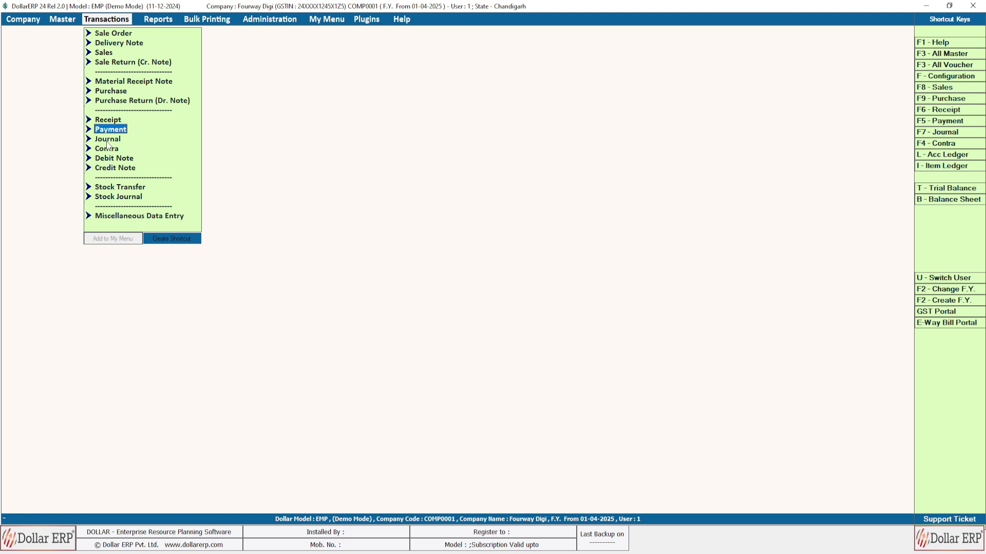
View the blank entry form for a new journal voucher and quit it without saving
click(106, 140)
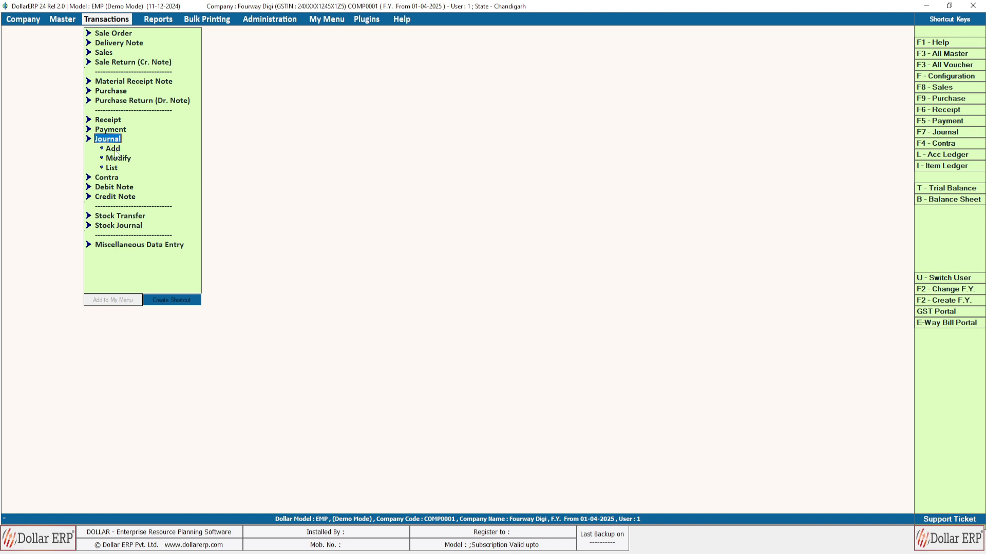
click(113, 149)
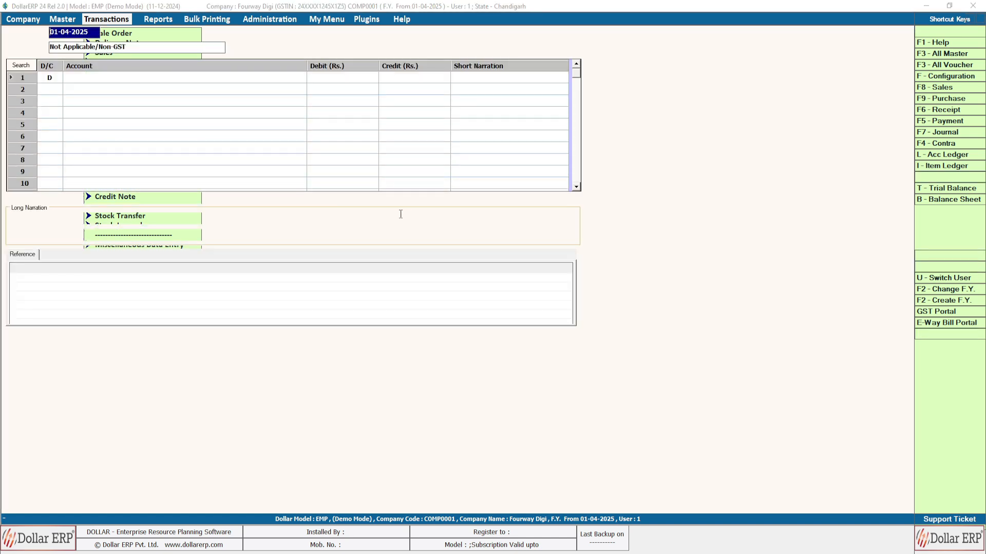
click(555, 343)
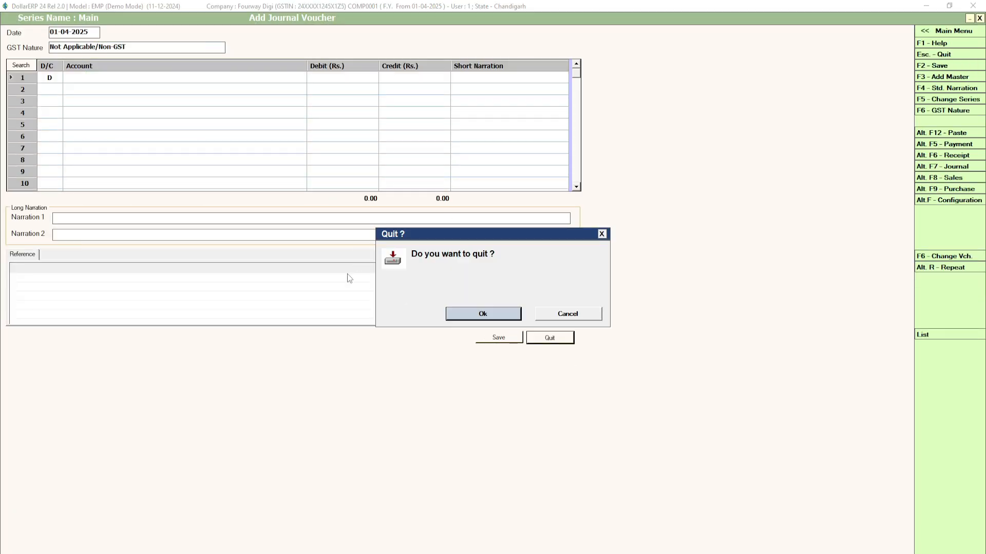
key(Return)
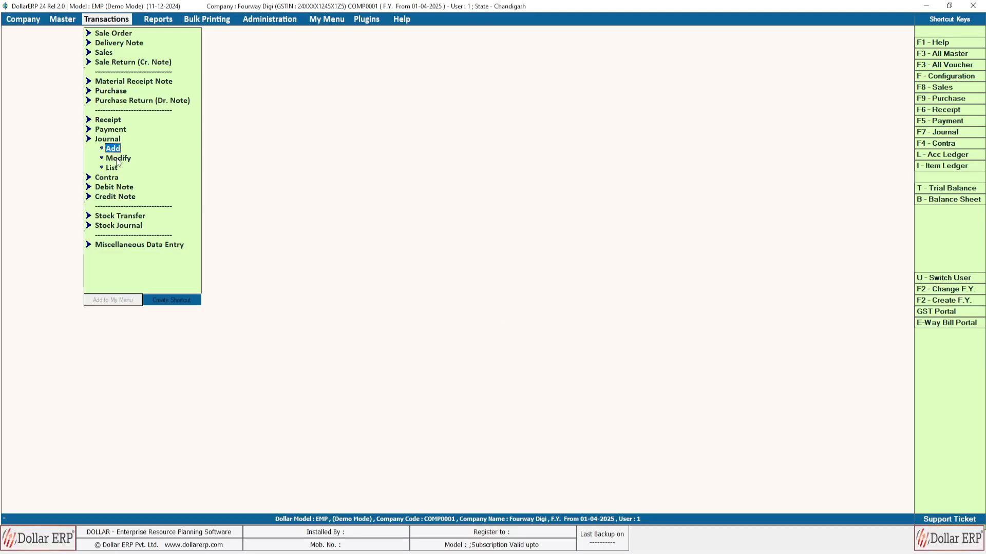
key(Down)
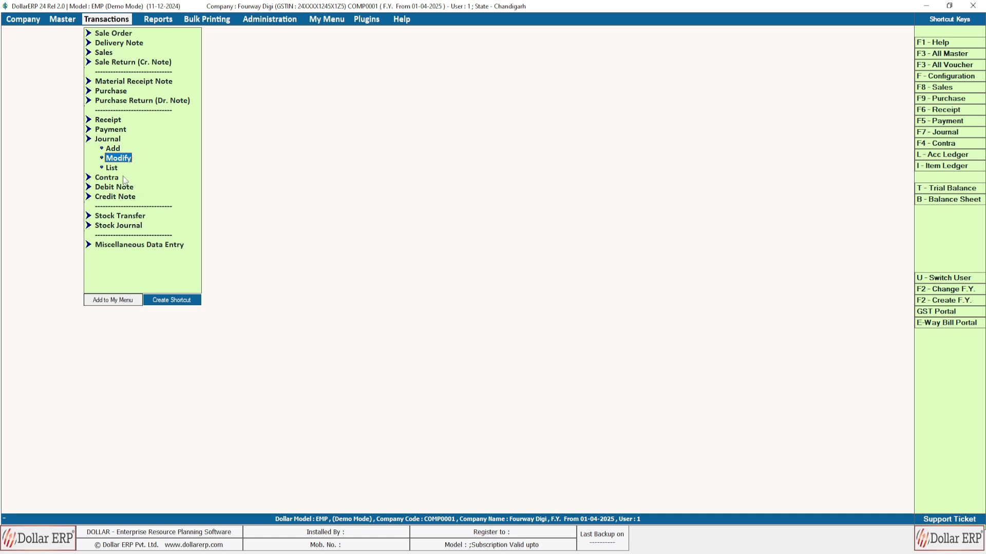
key(Down)
Start a journal voucher in the Main series, date it 01-04-2024, and quit without saving
click(114, 150)
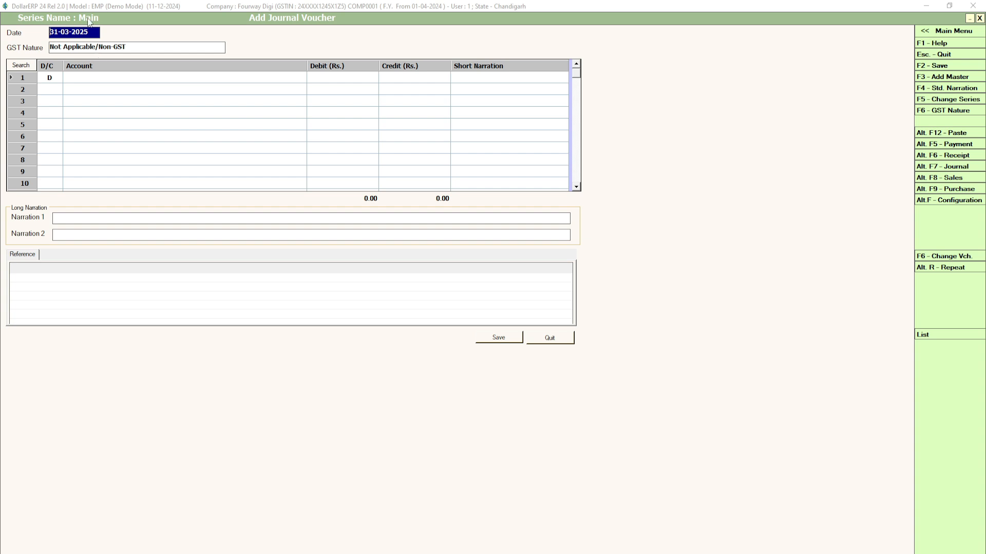
key(Return)
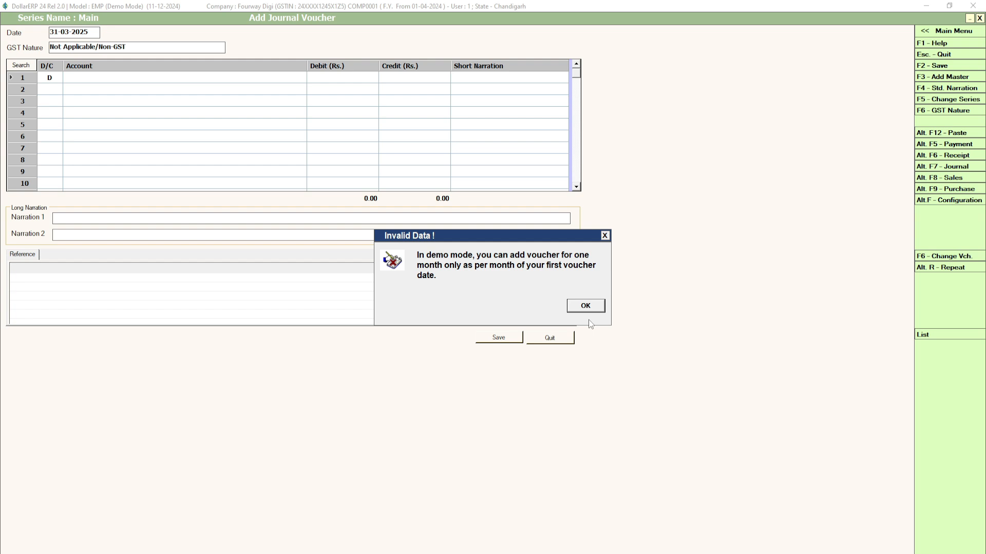
key(Return)
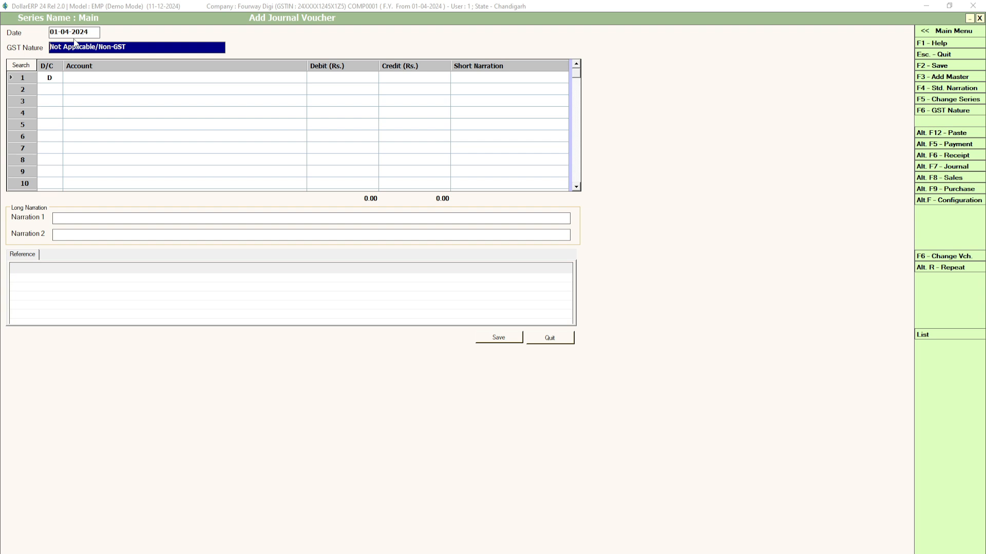
click(97, 34)
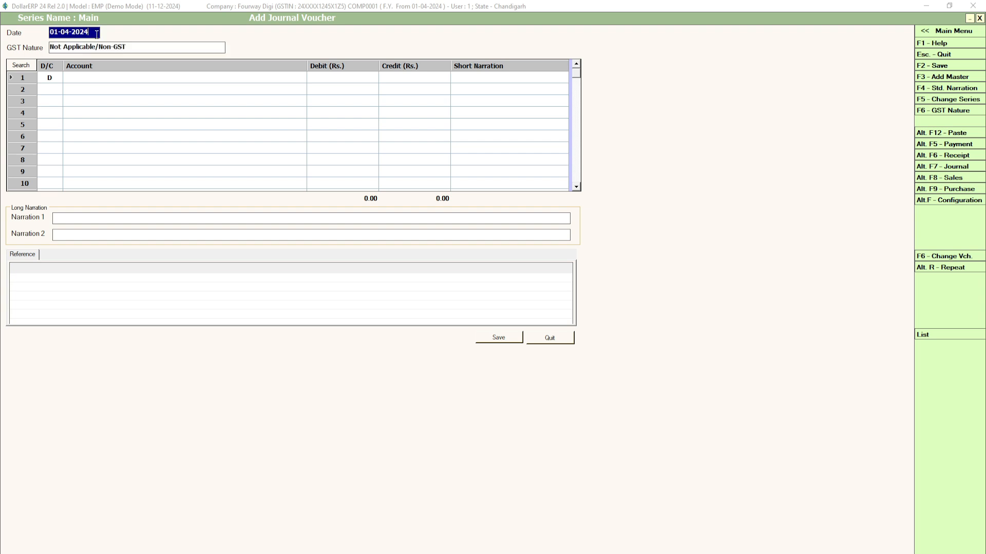
key(Return)
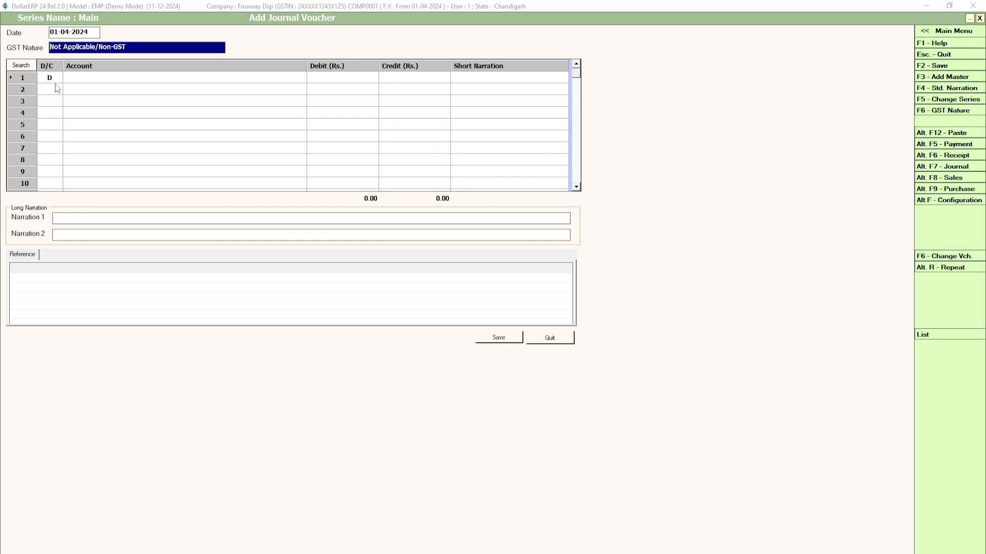
click(557, 342)
click(501, 310)
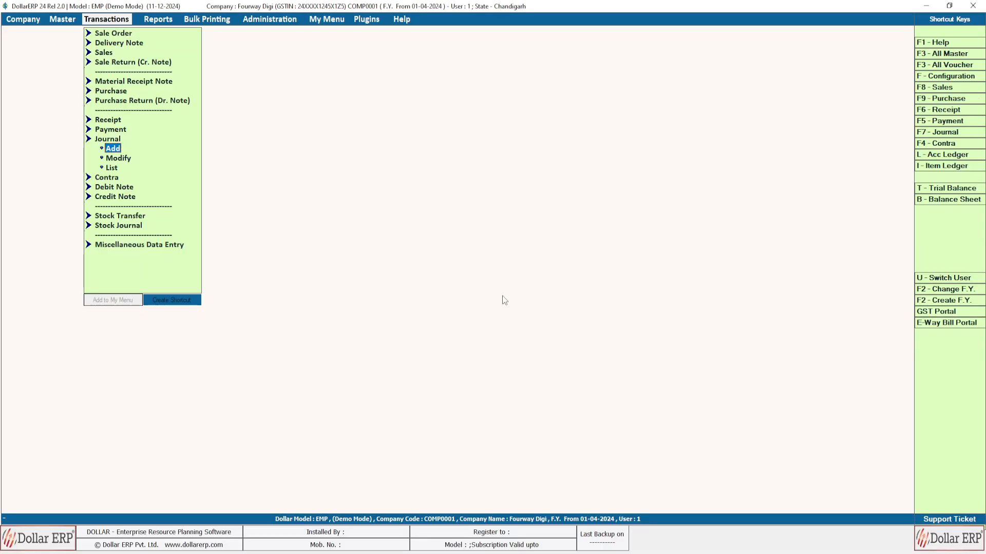
Open the voucher numbering settings of the Journal voucher's Main series in the series configuration
click(281, 20)
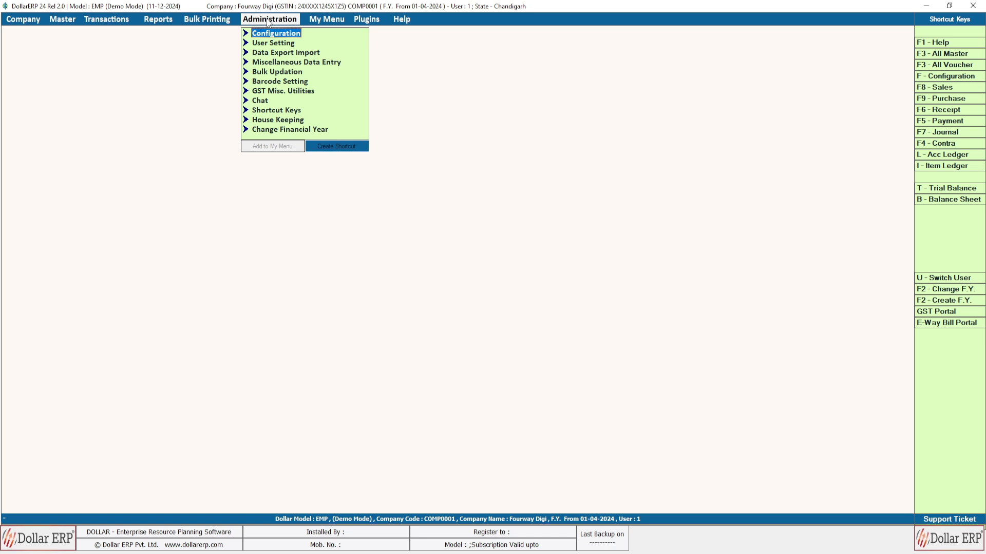
click(272, 36)
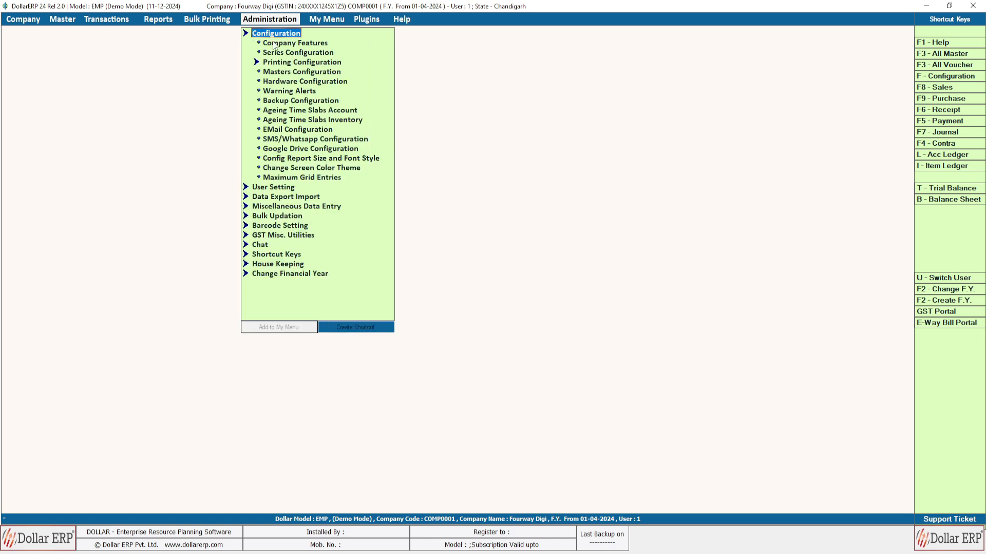
click(281, 53)
click(280, 53)
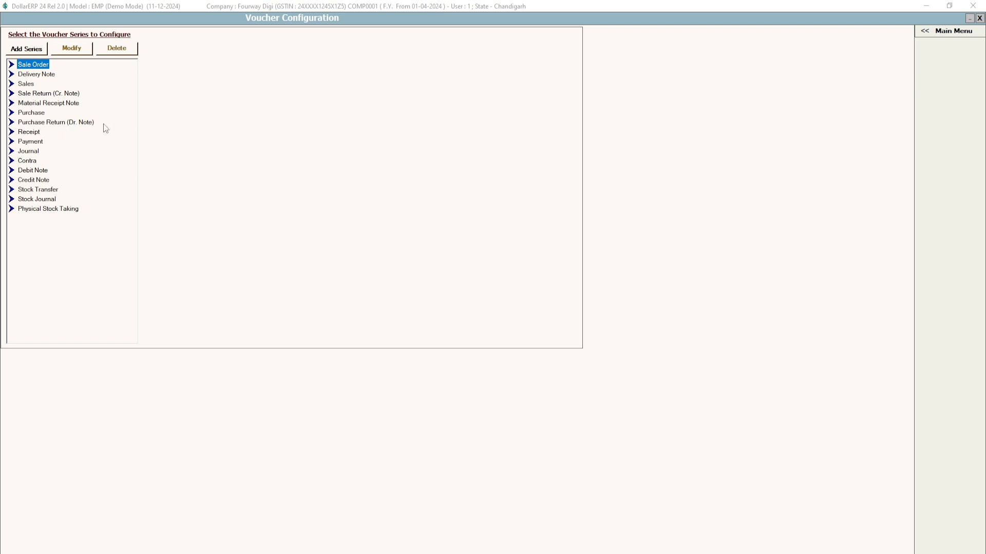
double_click(30, 152)
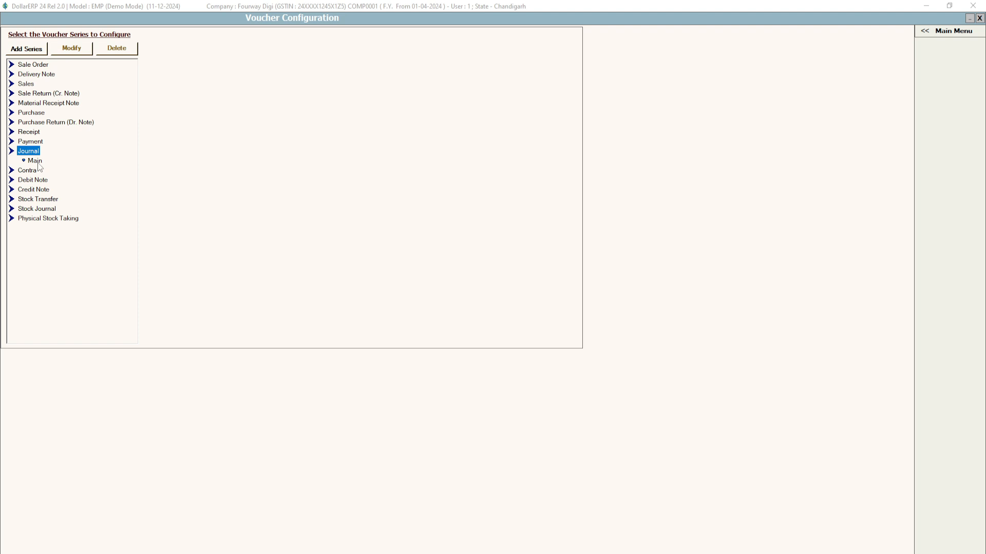
click(36, 162)
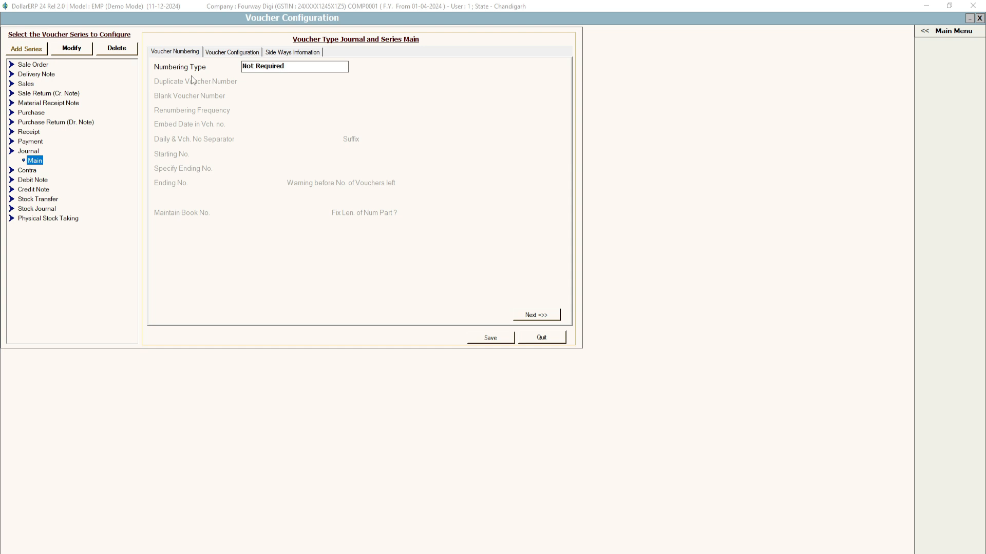
Set the numbering type of the Journal Main series to Automatic and save the configuration
double_click(292, 71)
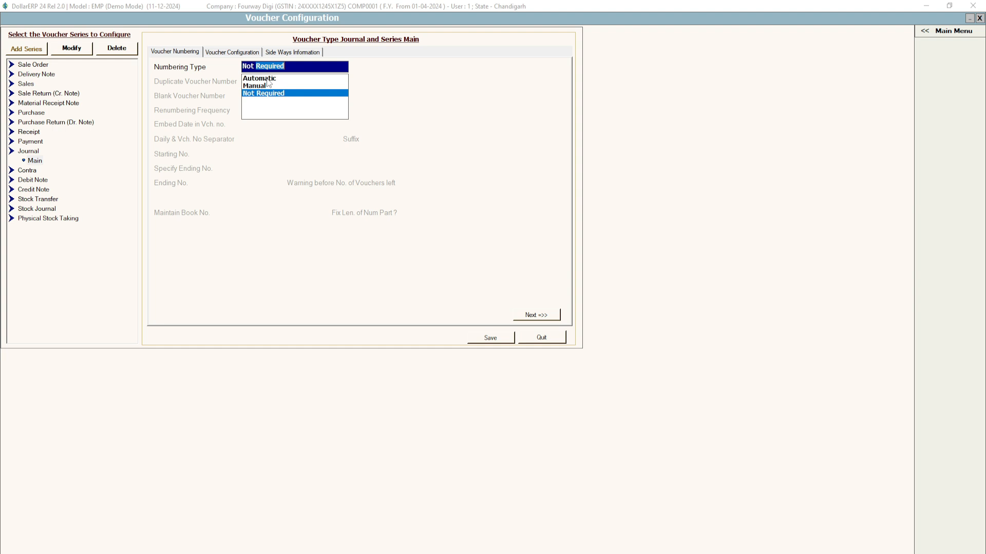
key(Escape)
click(298, 65)
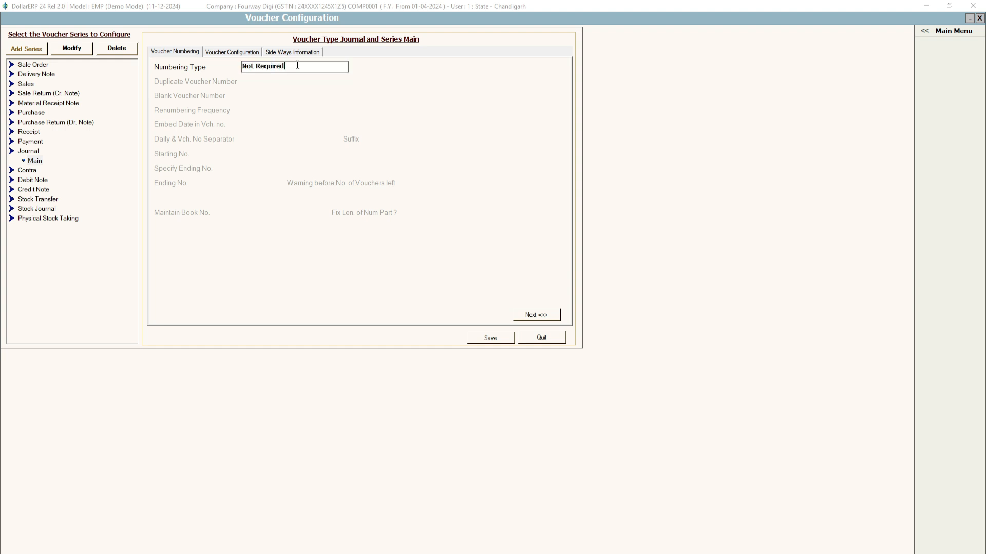
click(297, 65)
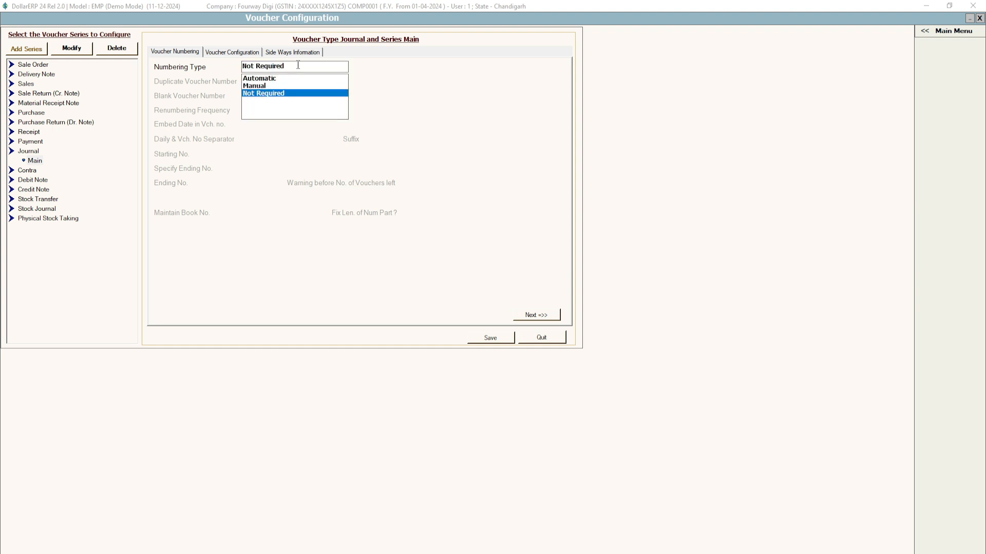
key(Up)
key(Up)
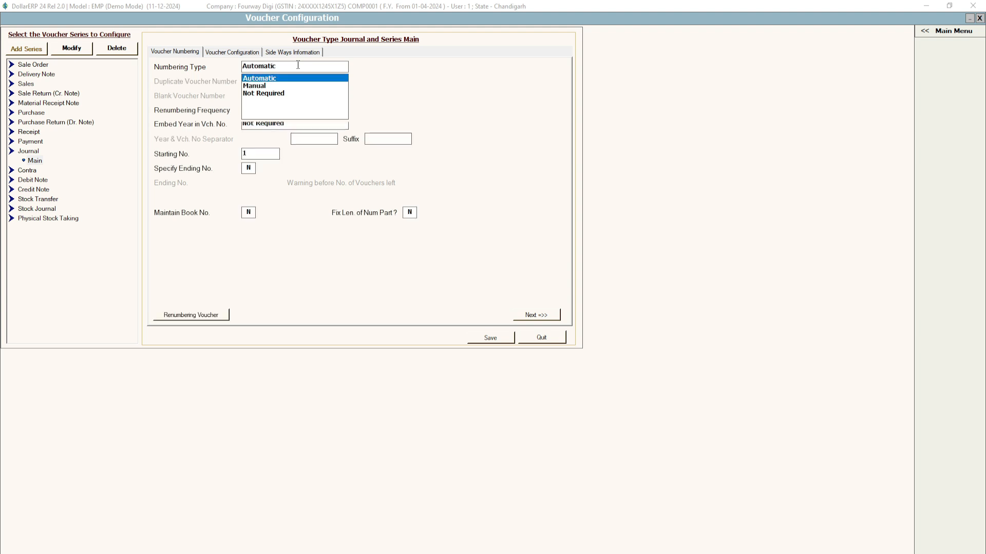
key(Down)
key(Down)
key(Up)
key(Up)
key(Return)
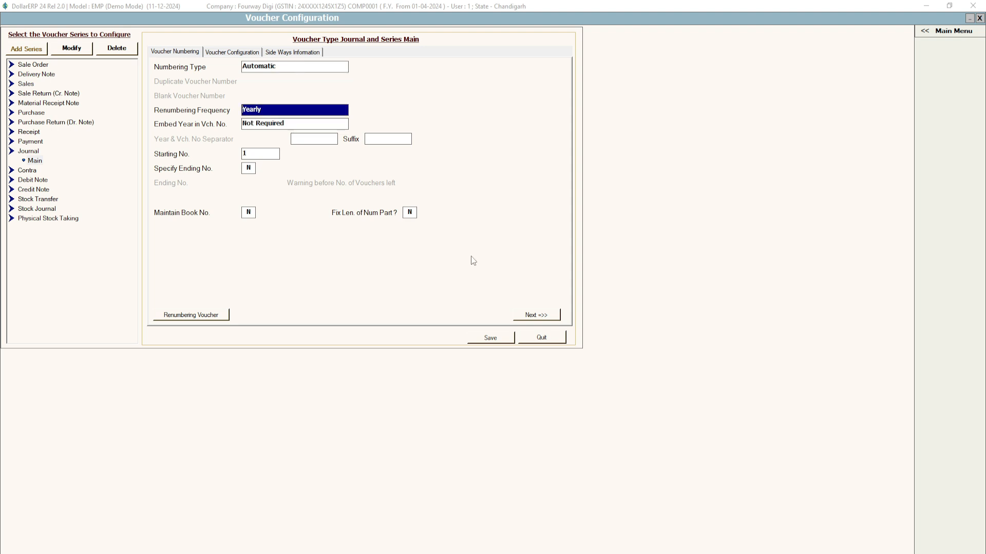
click(505, 339)
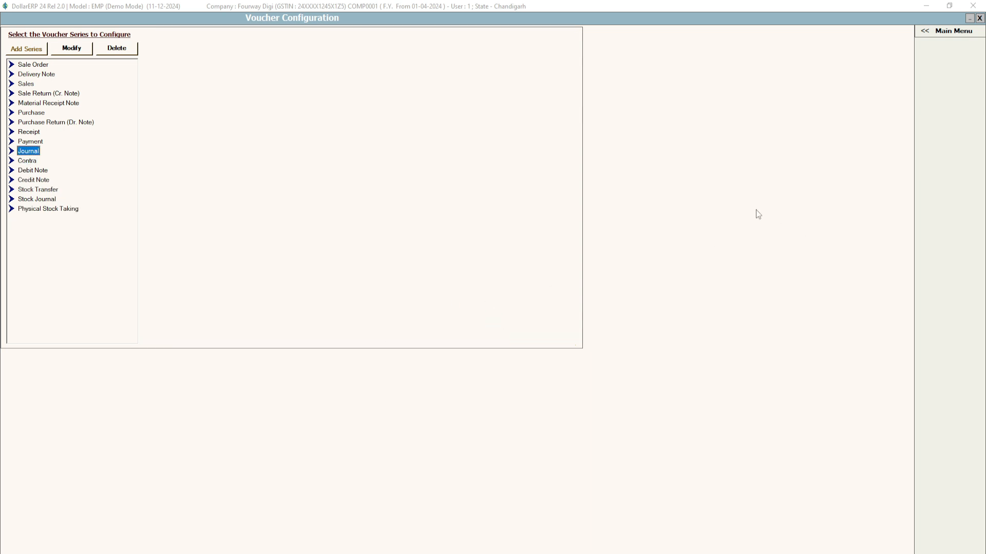
Set the numbering type of the Contra Main series to Automatic, save it, and close the voucher configuration
double_click(29, 161)
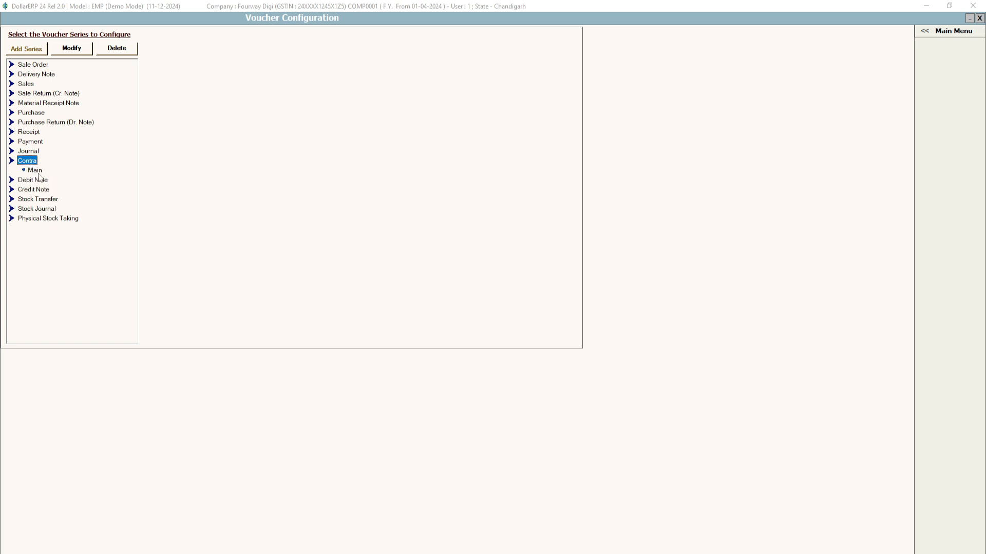
click(39, 172)
click(295, 67)
double_click(295, 67)
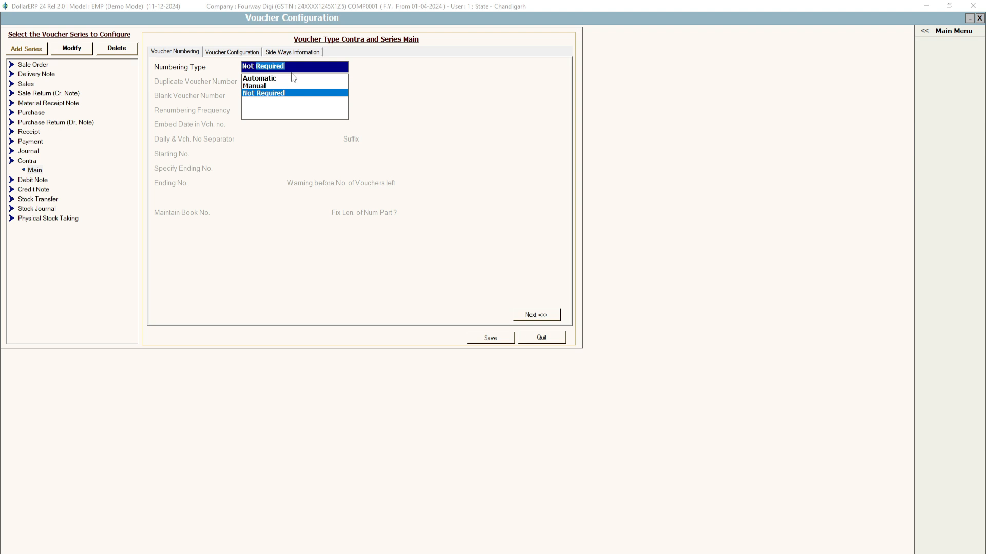
key(Up)
key(Up)
click(294, 78)
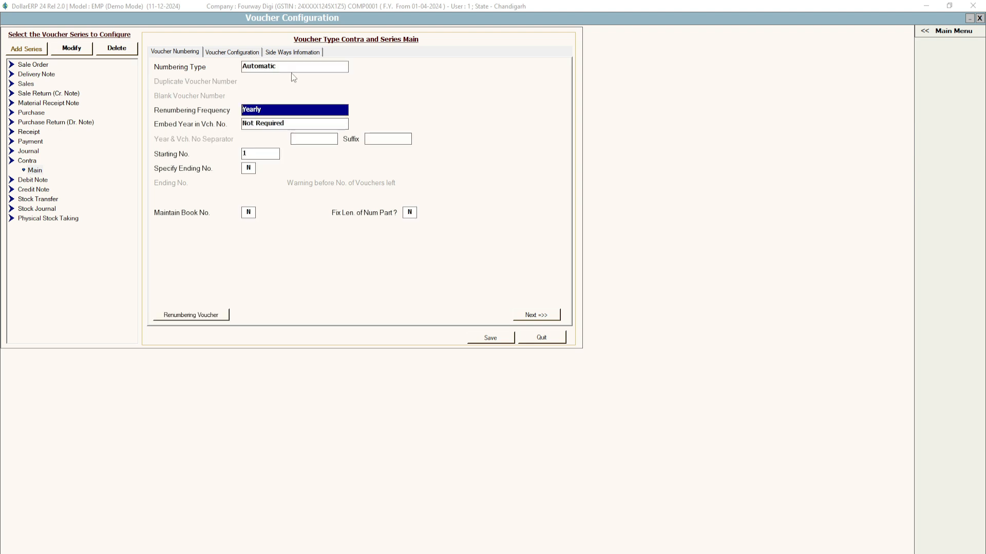
click(496, 339)
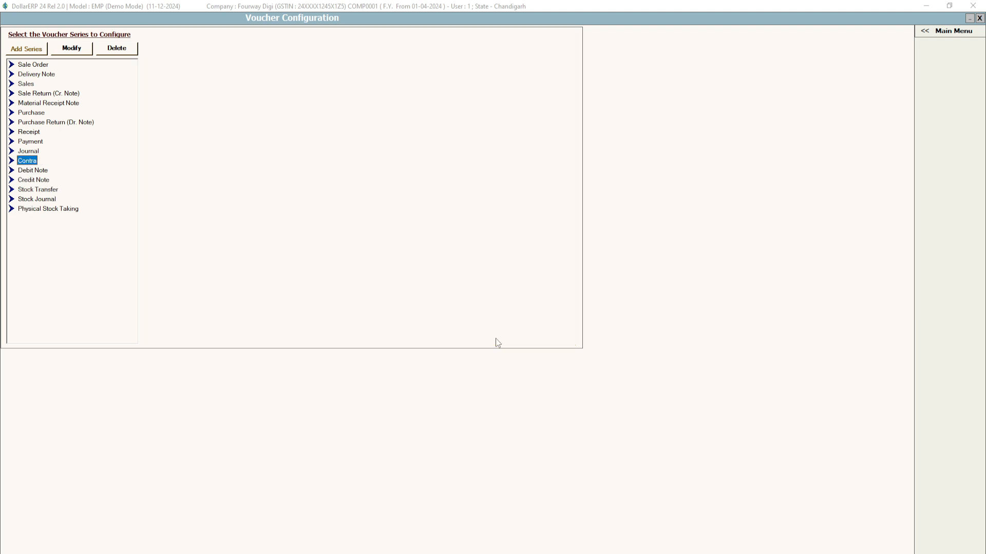
click(980, 19)
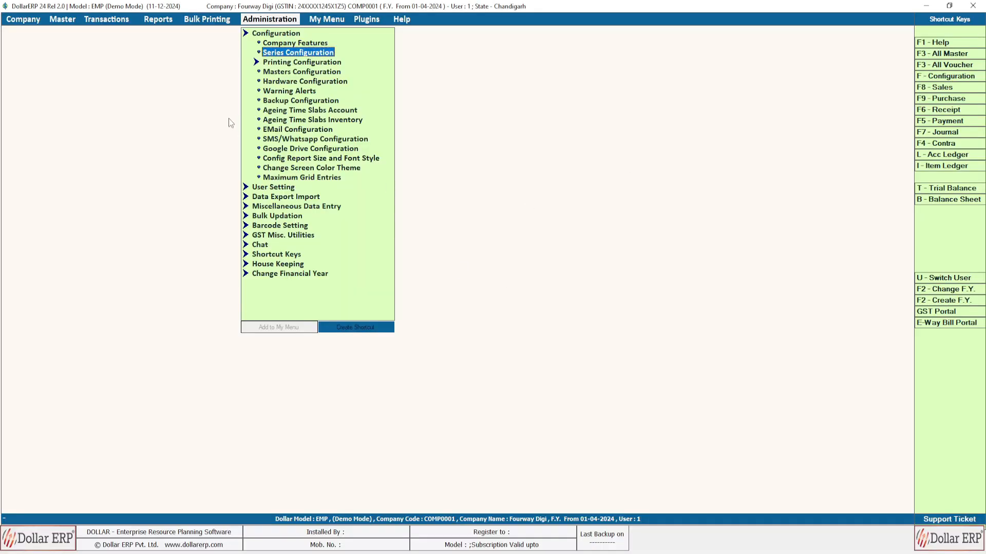
Start a new journal voucher in the Main series and date it 01-04-2024
click(116, 20)
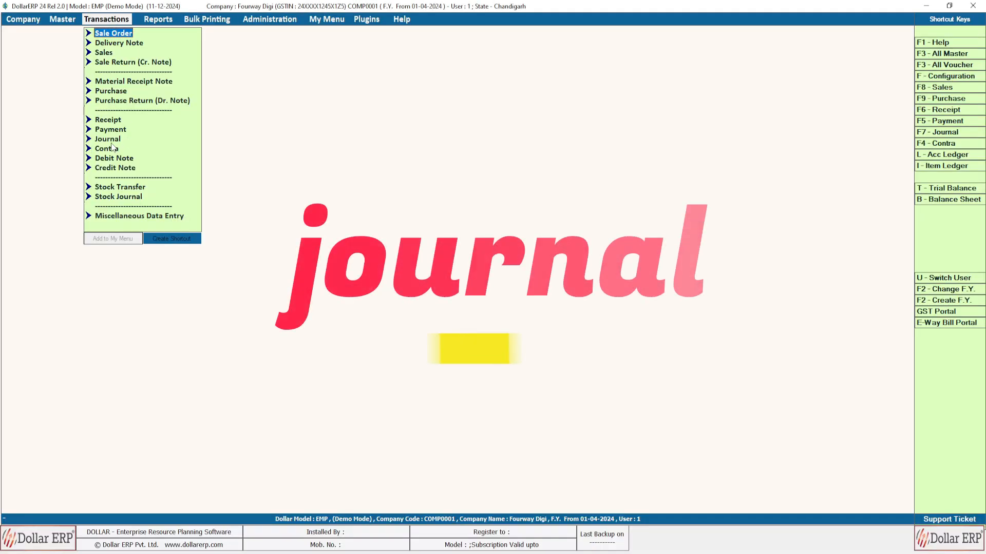
click(108, 139)
click(113, 149)
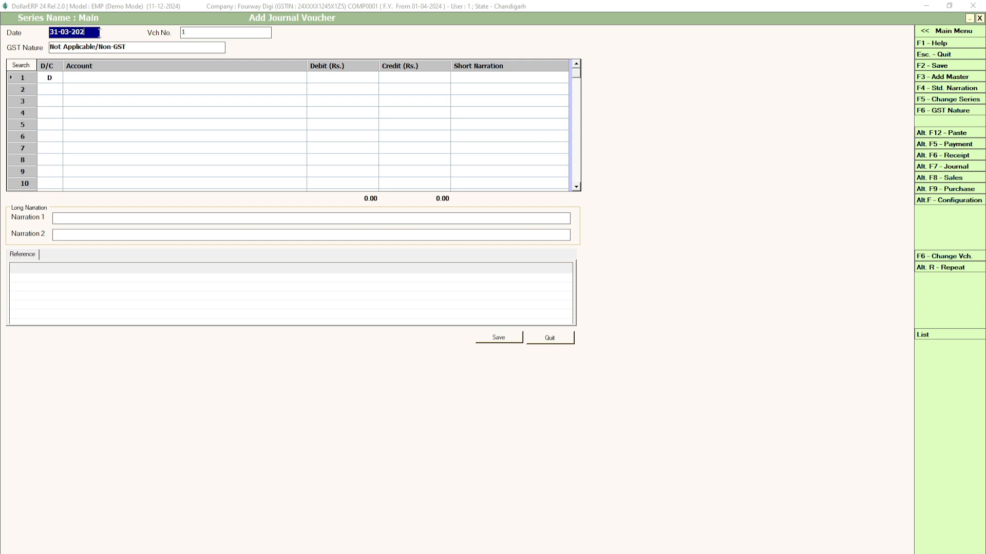
key(BackSpace)
key(BackSpace)
key(BackSpace)
key(BackSpace)
key(BackSpace)
text(01-04-2024)
key(Return)
key(Return)
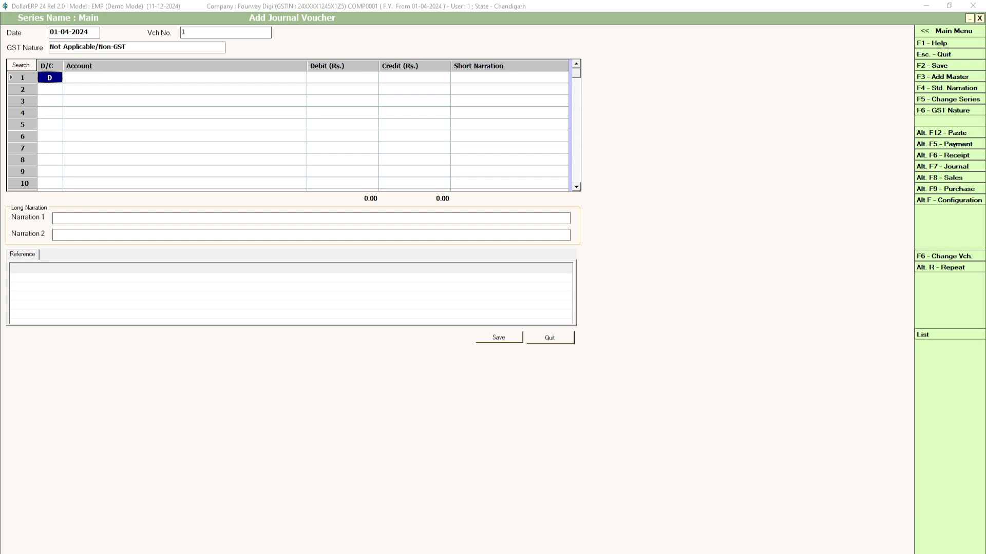
From the first debit line, create and save a new account named Computer in the Fixed Assets group
key(Return)
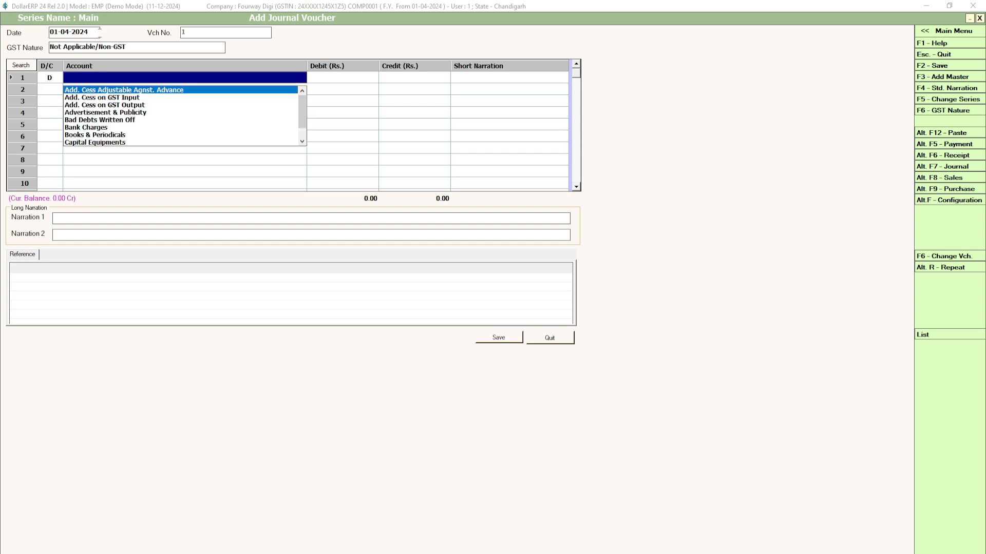
key(Down)
key(Down)
key(Up)
key(Up)
key(F3)
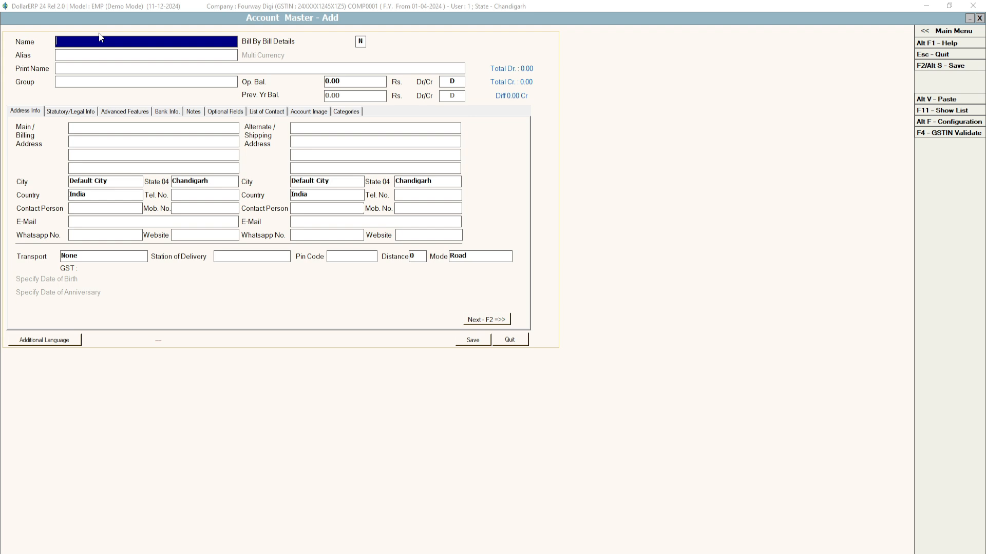
text(Compute)
key(Return)
key(Return)
key(Return)
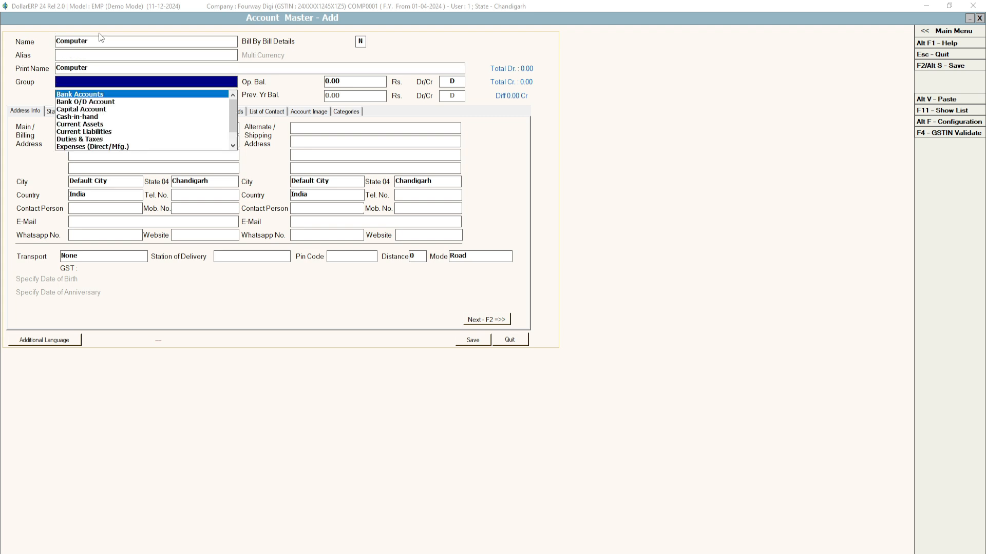
text(fi)
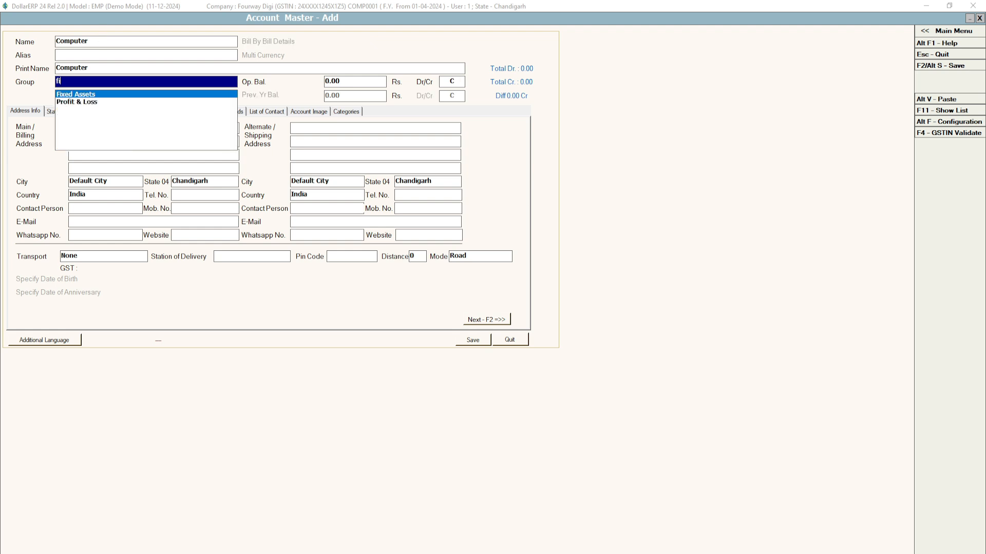
key(Return)
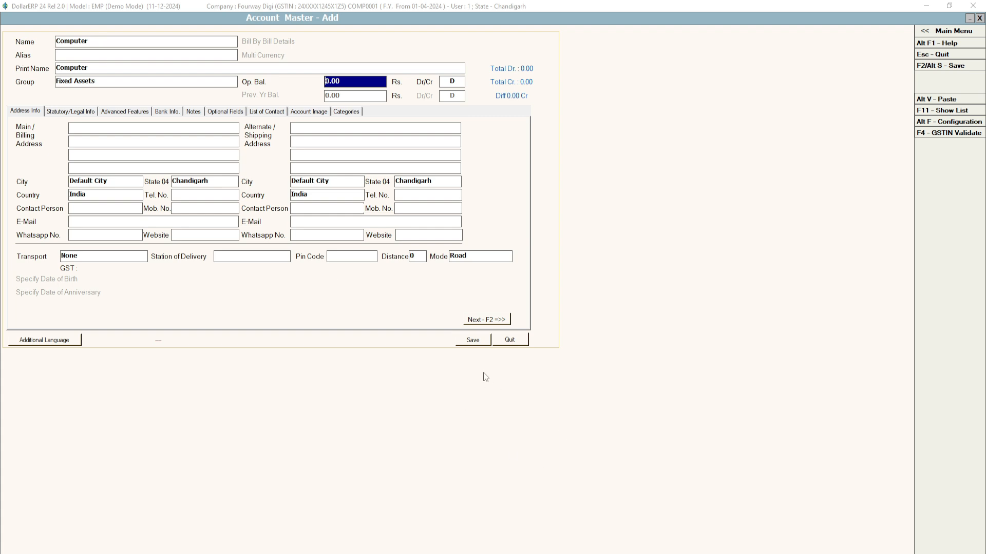
click(479, 342)
click(488, 313)
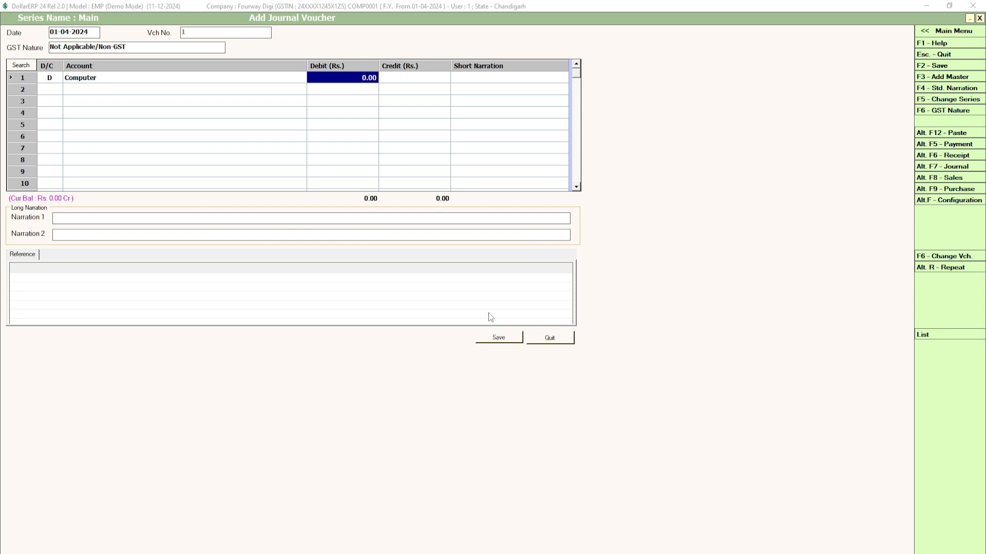
Debit the Computer account with 15000 and add the short narration "shiv computer"
text(15000)
key(Return)
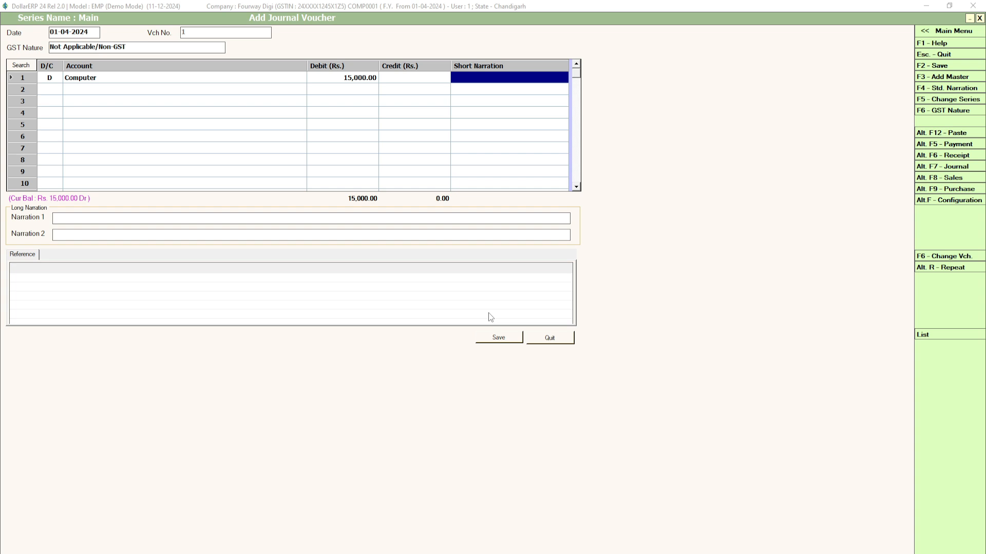
text(shiv computer)
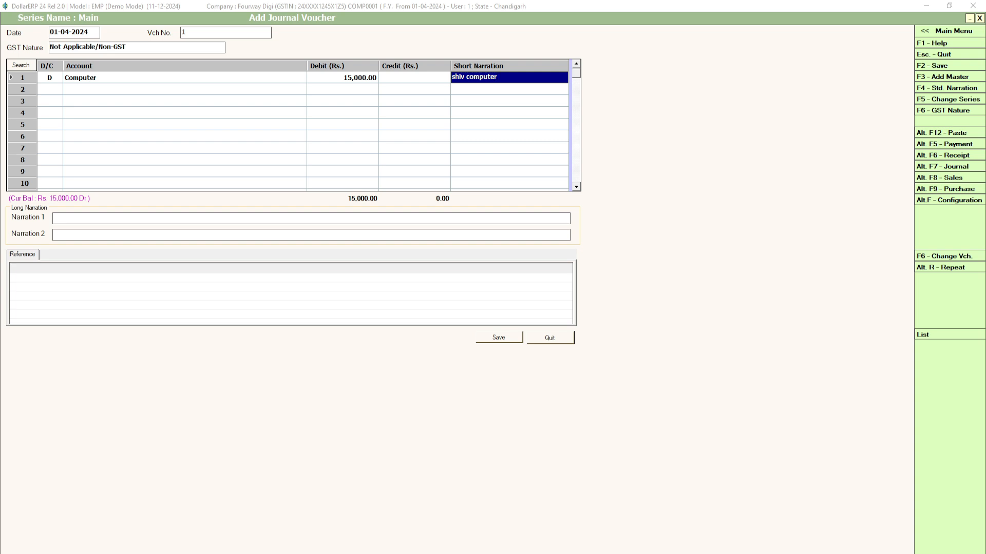
key(Return)
key(Return)
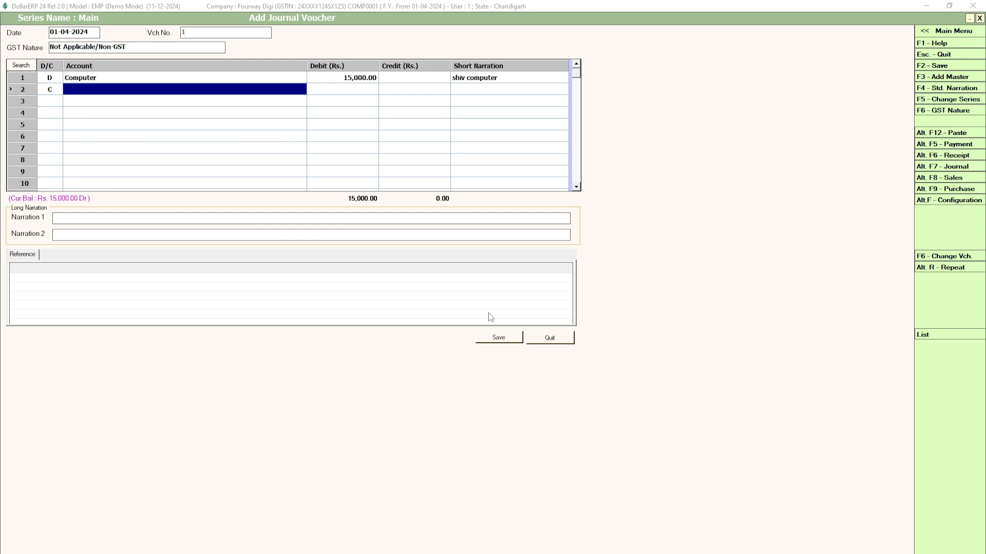
Credit the Cash account with 15,000.00 on the second line, leaving its short narration blank
text(cash)
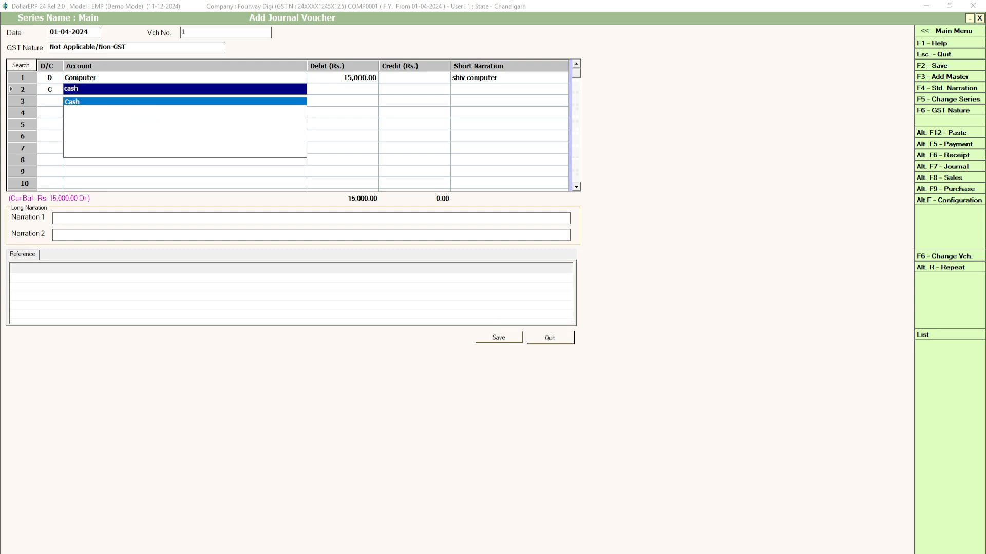
key(Return)
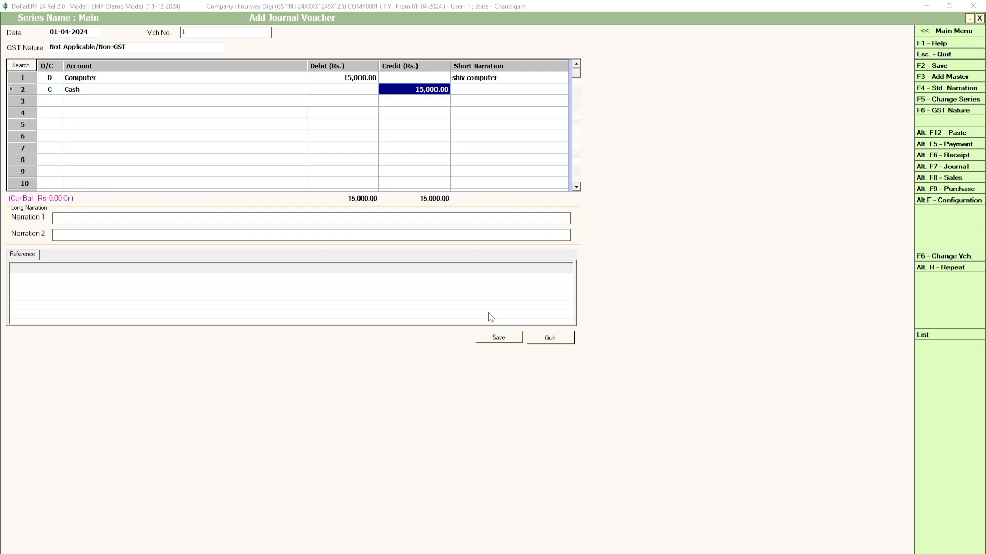
key(Return)
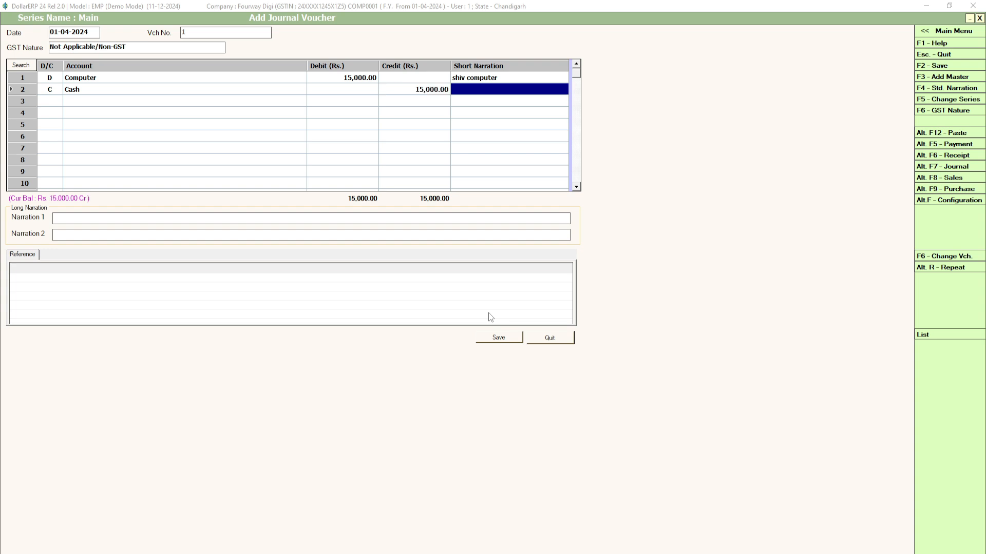
key(Return)
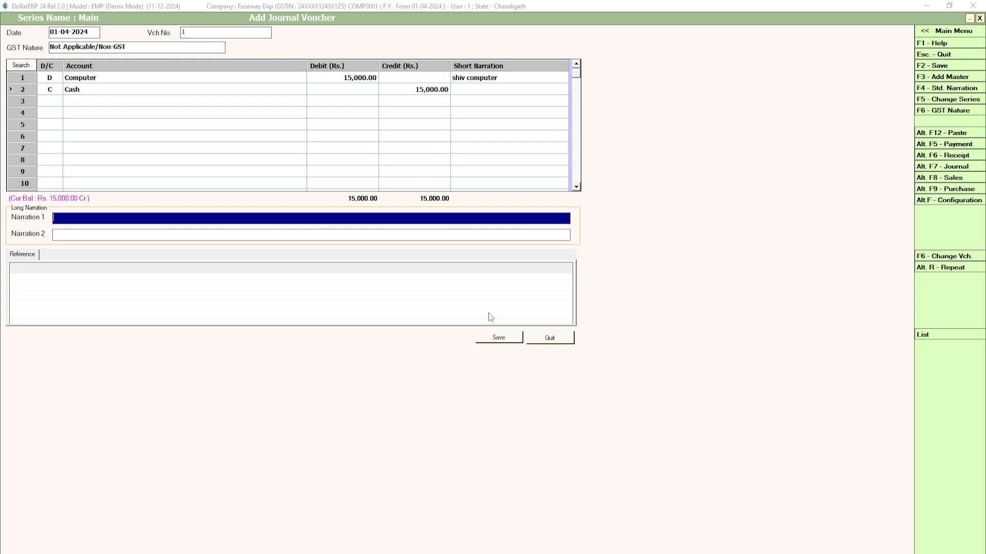
Save the journal voucher without a long narration, accept the negative cash balance, and close the entry form
key(Return)
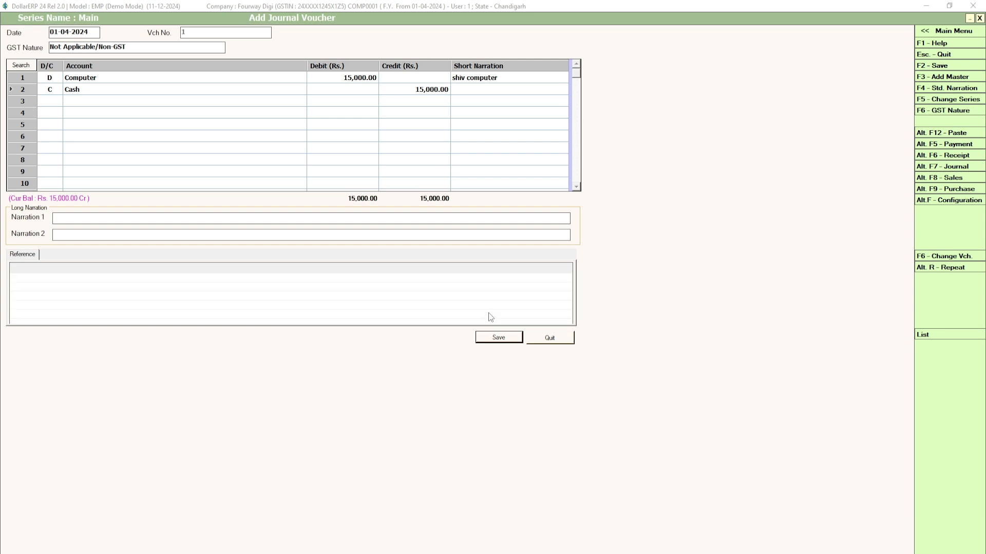
click(505, 341)
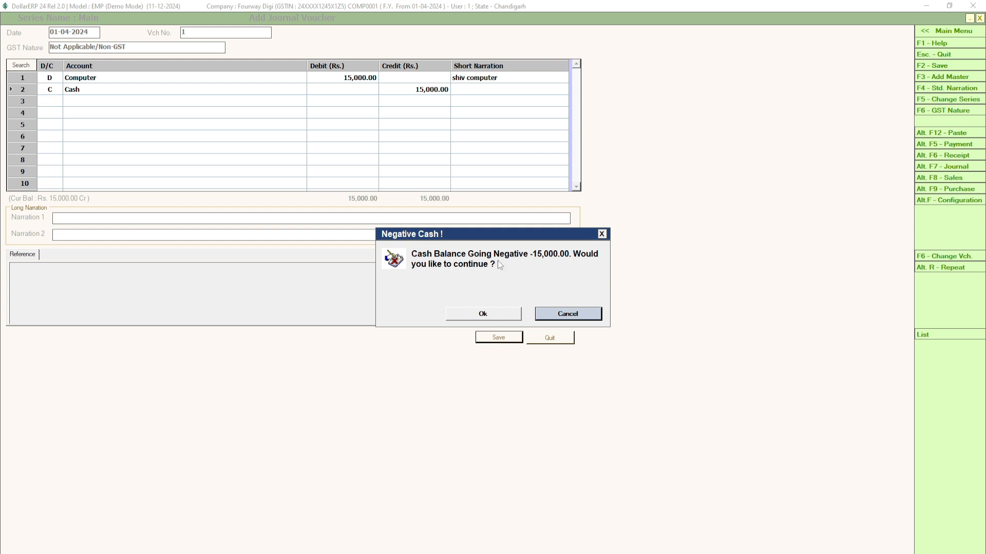
click(507, 315)
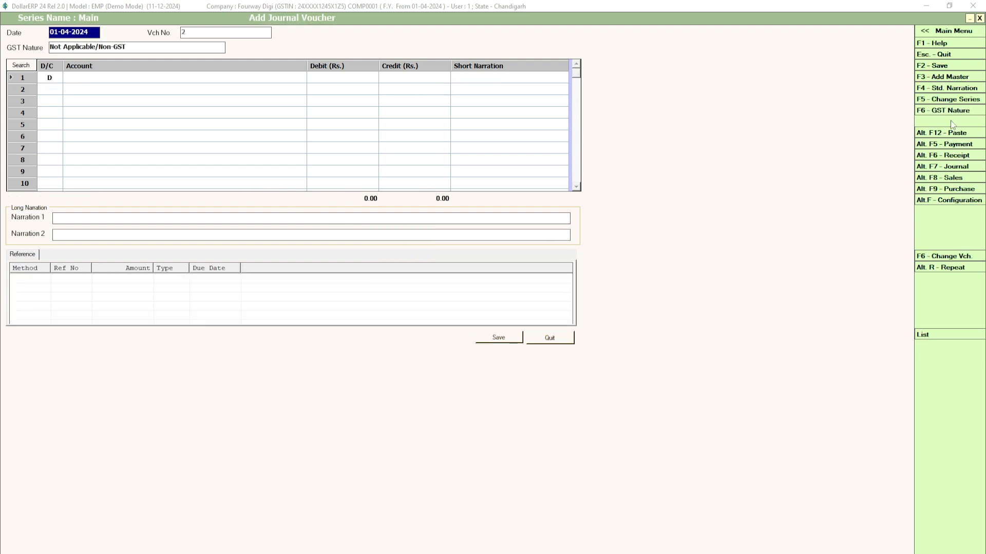
click(979, 18)
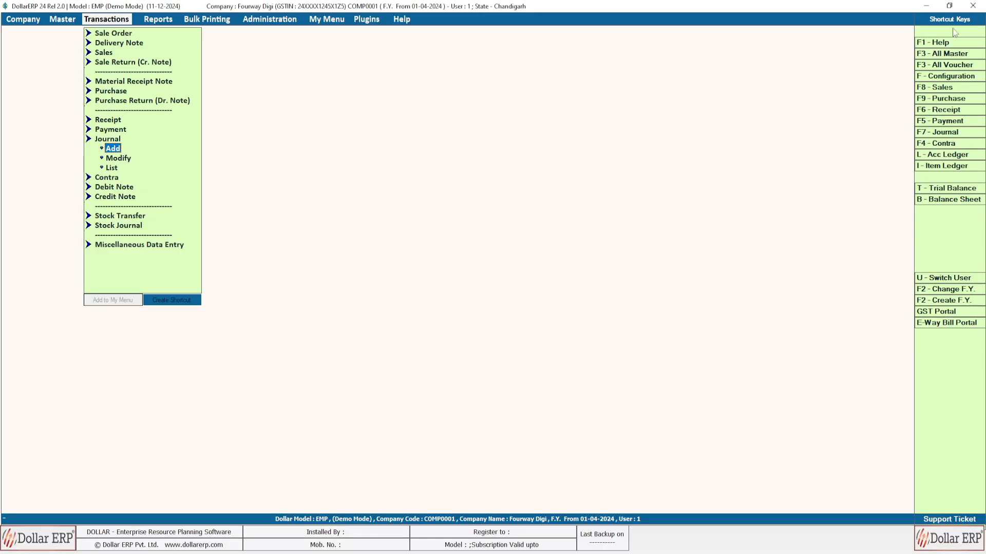
Open journal voucher 1 of the Main series for modification
click(118, 159)
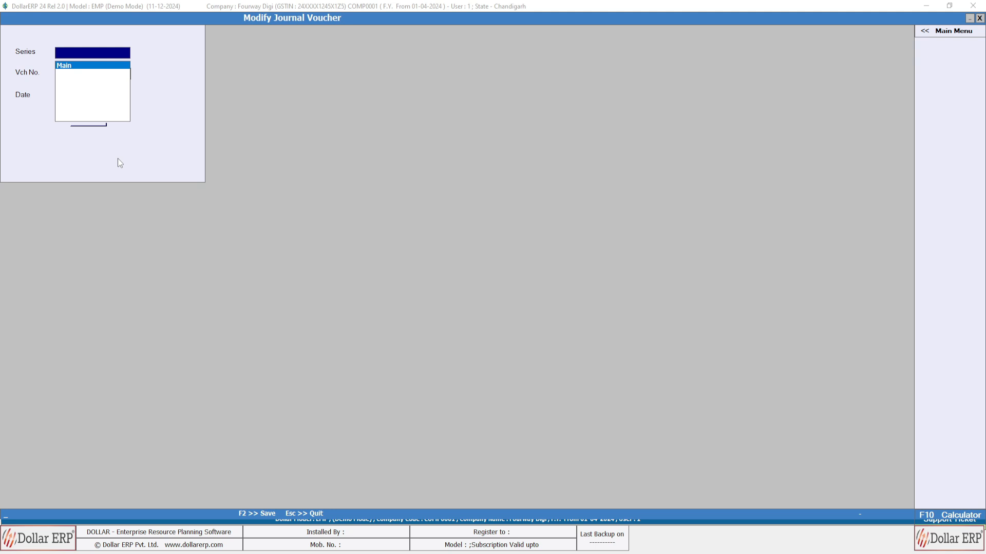
key(Return)
key(Return)
key(Return)
key(Return)
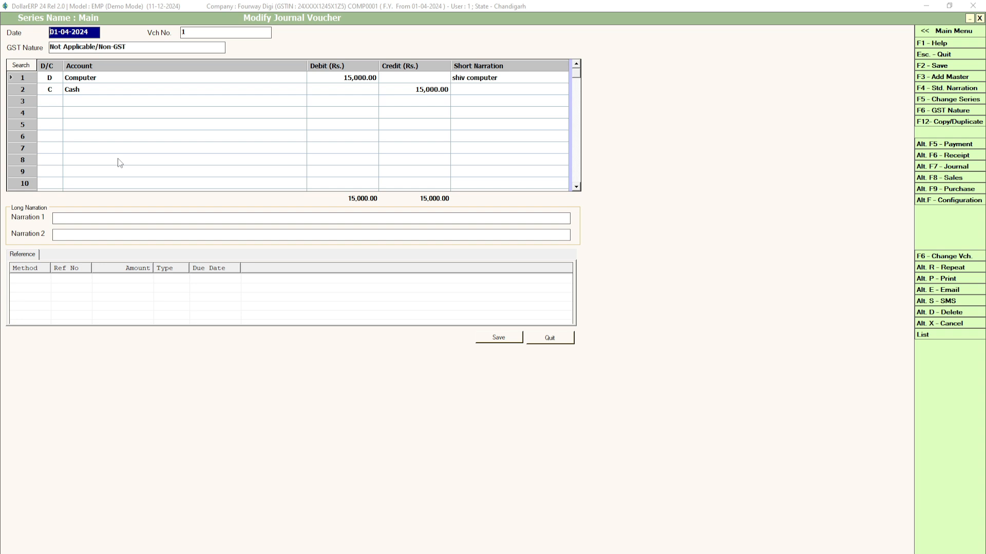
Change the credit line's account from Cash to ICICI BANK LIMITED
click(56, 81)
click(56, 91)
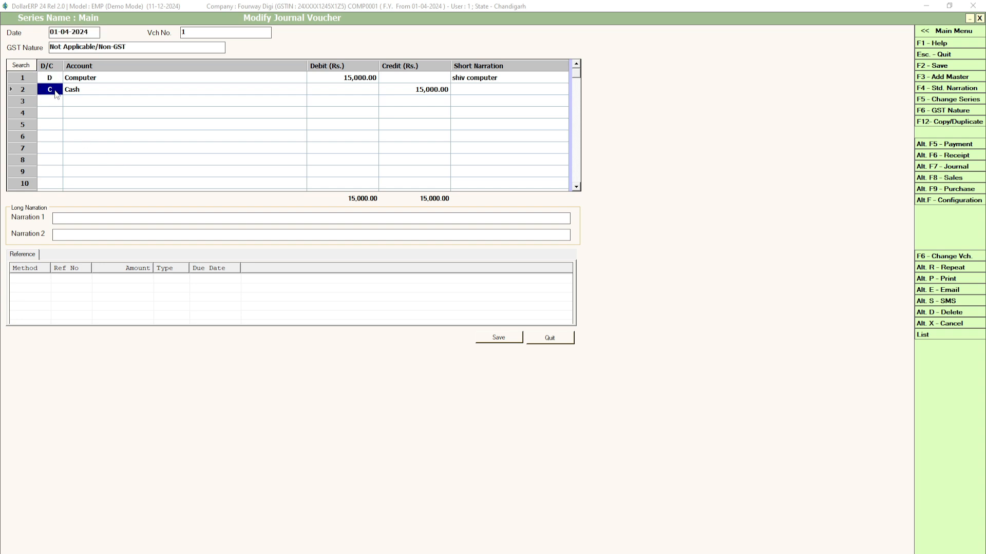
key(Return)
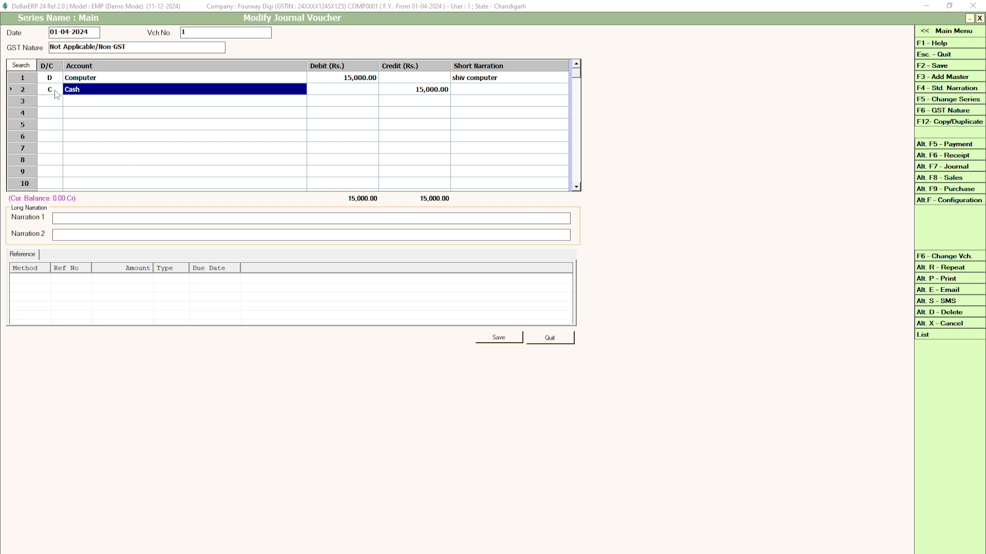
text(icic)
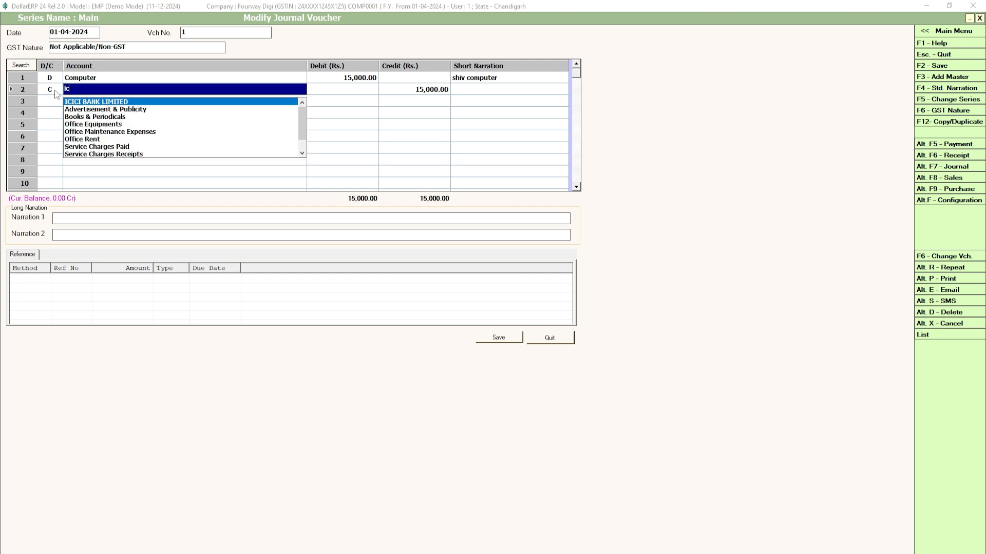
key(Return)
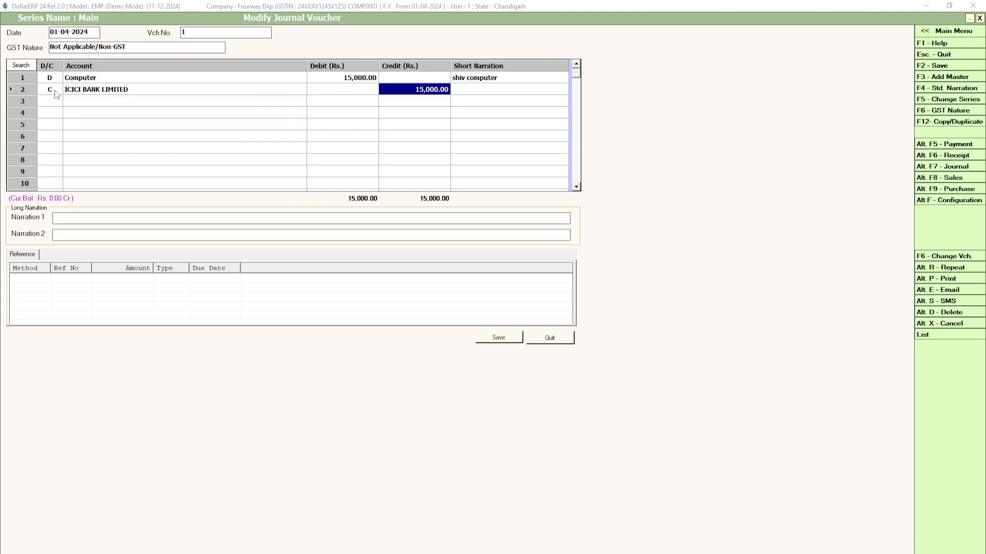
Save the modified journal voucher with its credit amount kept and close the modification form
key(Return)
key(Return)
key(Return)
key(Return)
key(Return)
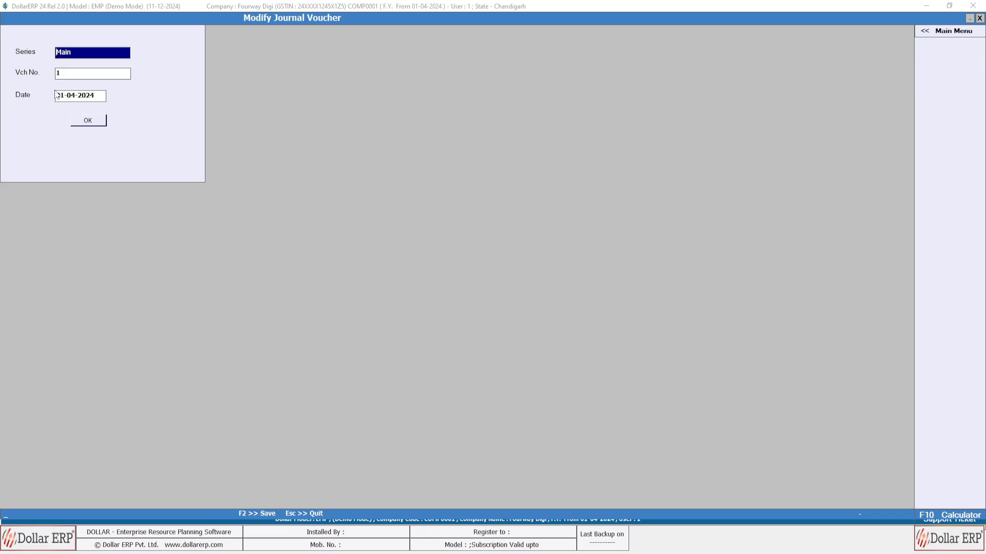
click(979, 19)
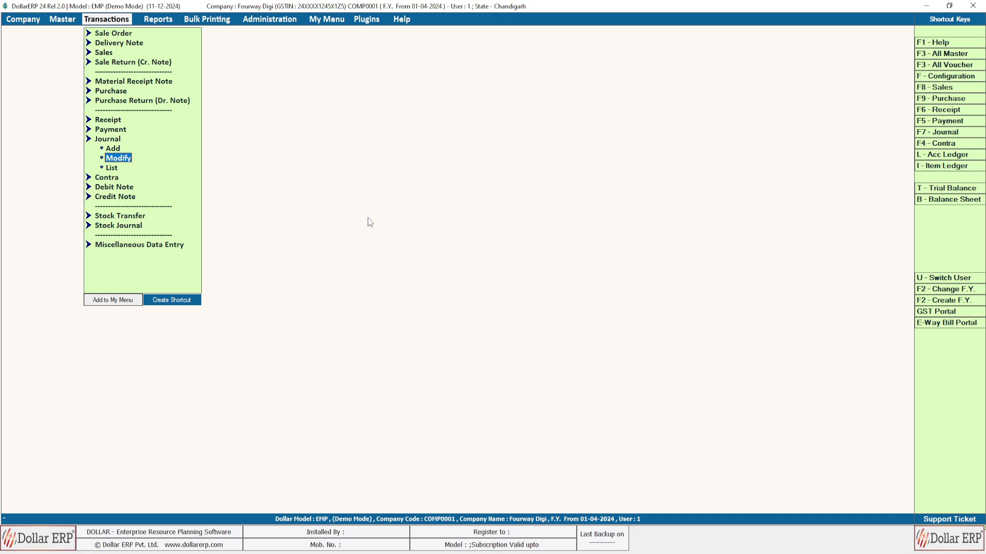
Start another journal voucher in the Main series, date it 01-04-2024, and go to the first account line
key(Up)
key(Return)
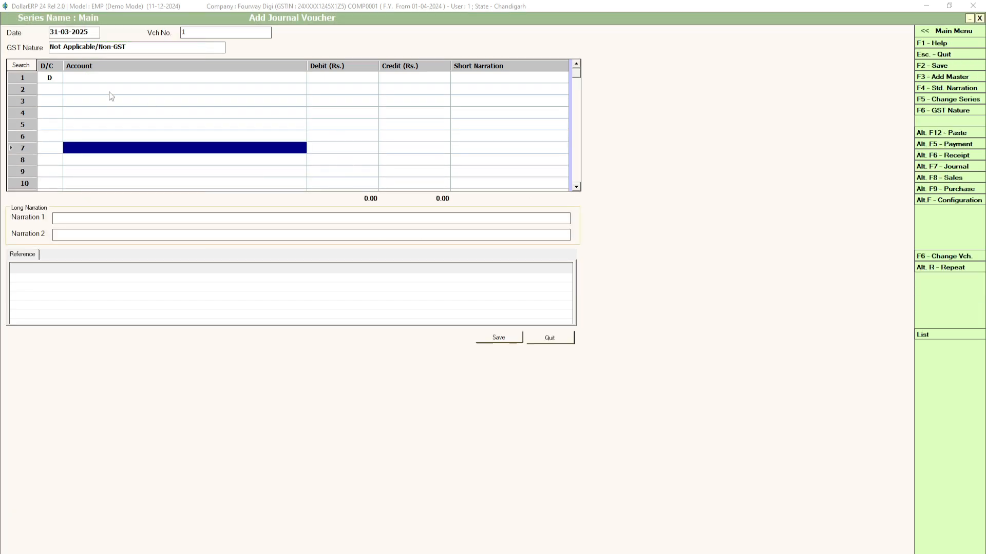
click(108, 78)
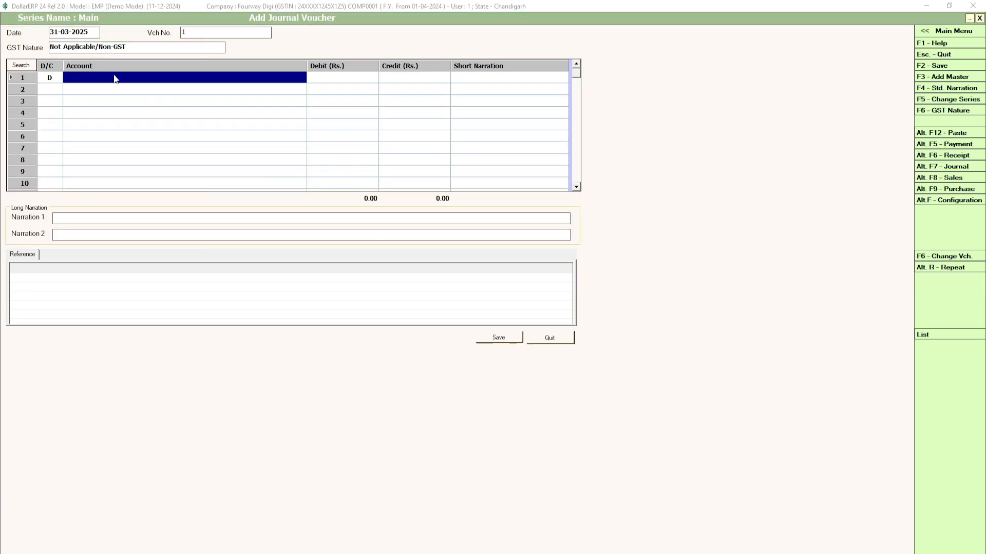
click(57, 31)
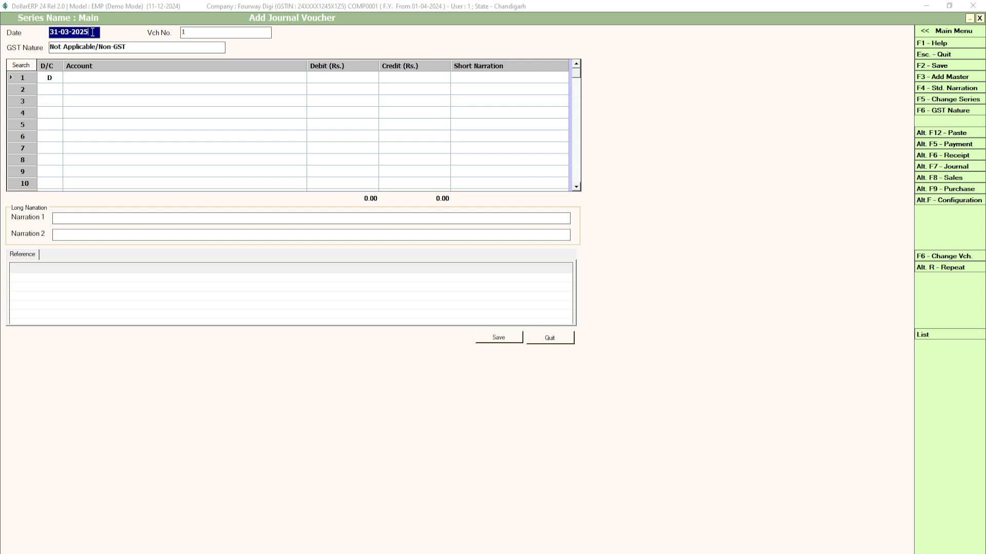
key(BackSpace)
key(BackSpace)
key(BackSpace)
key(BackSpace)
key(BackSpace)
key(BackSpace)
key(BackSpace)
key(BackSpace)
key(BackSpace)
key(BackSpace)
key(Return)
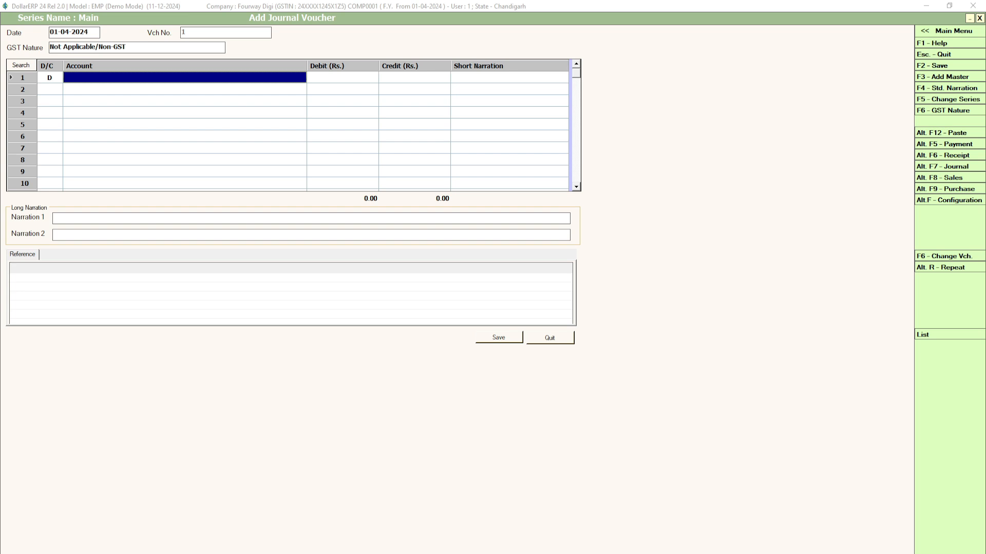
Start a new account master from the debit line and enter the person's name as name and print name
key(F3)
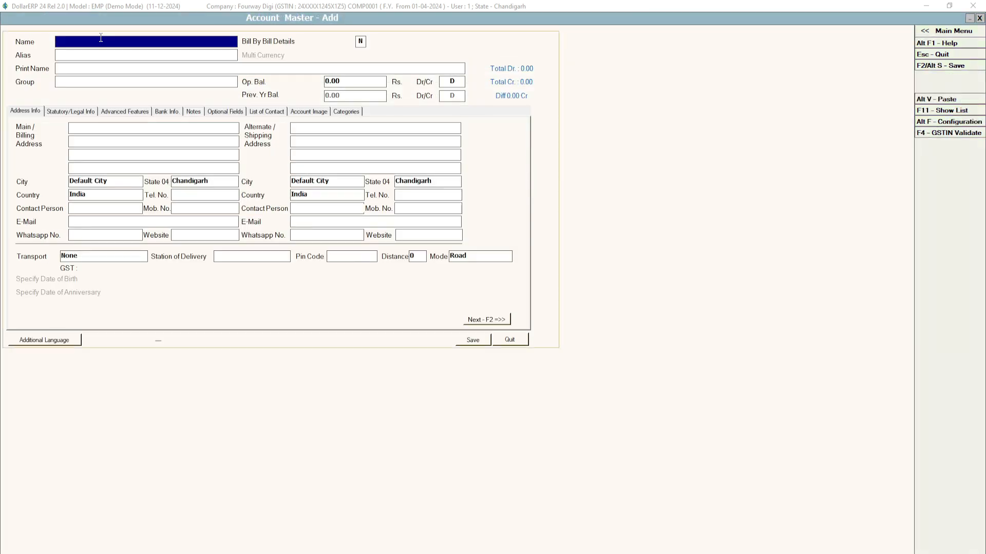
text(Kalpeshbhai)
key(Return)
key(Return)
key(Return)
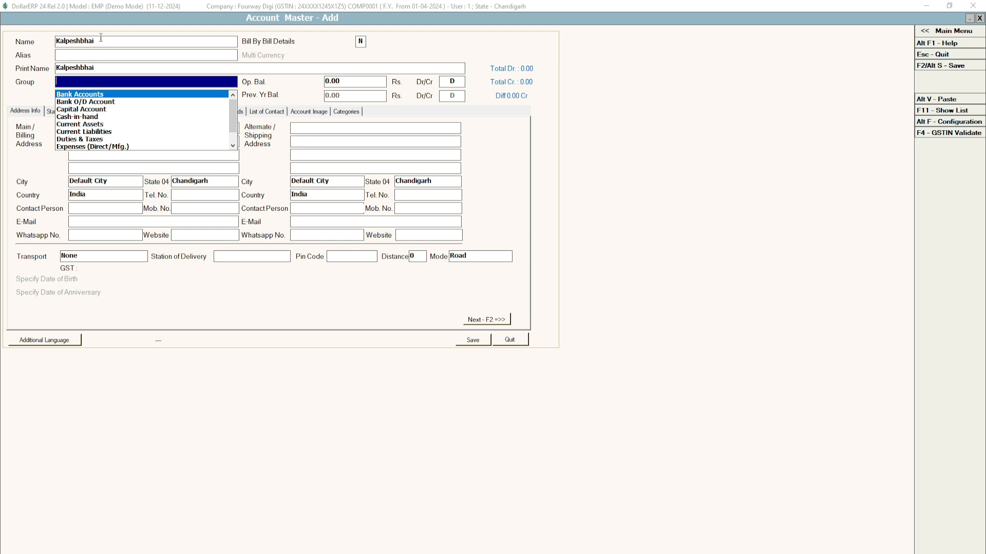
Assign the new account to the Loans (Liability) group and save the account master
key(Down)
key(Down)
key(Down)
key(Down)
key(Down)
key(Down)
key(Down)
key(Down)
key(Down)
key(Down)
key(Down)
key(Down)
key(Down)
key(Down)
key(Down)
key(Down)
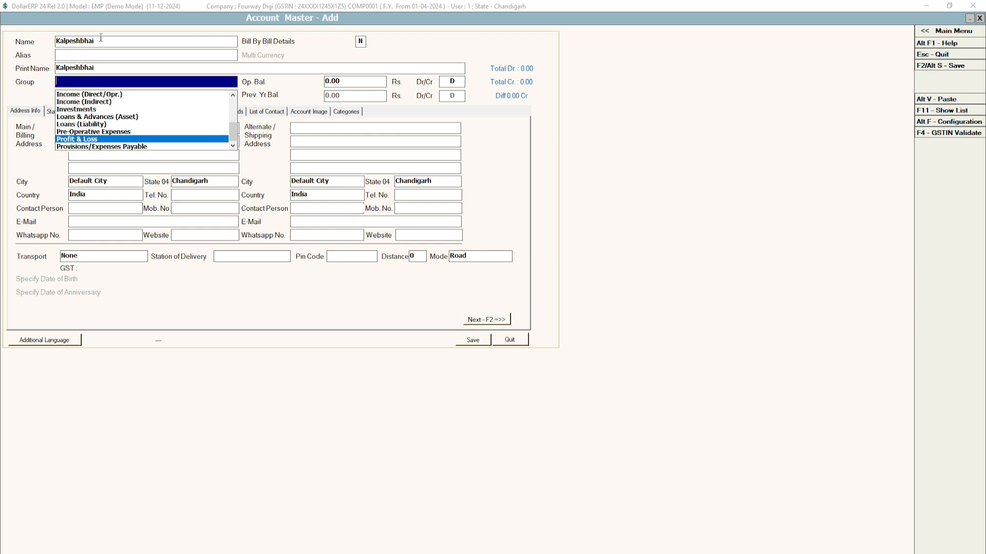
key(Up)
key(Up)
key(Return)
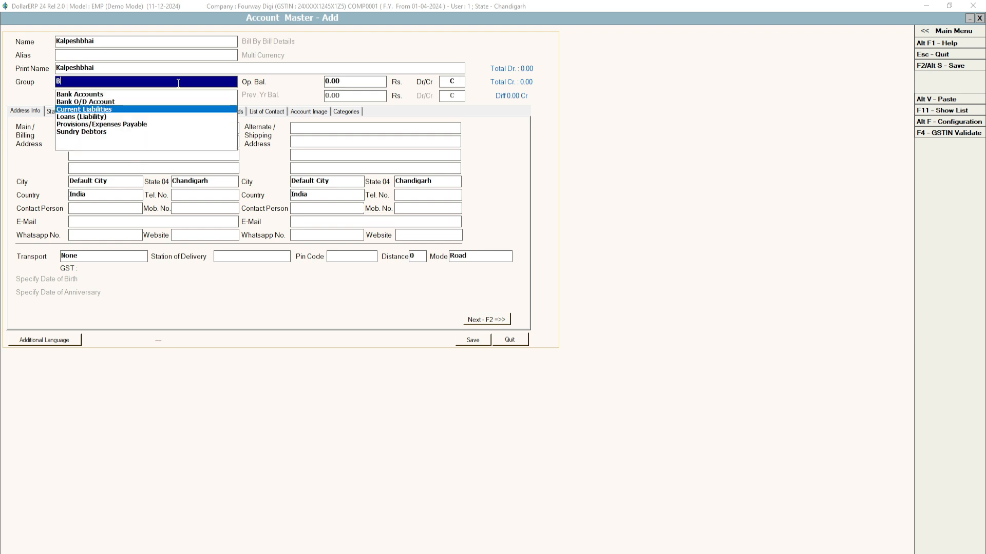
key(Down)
key(Return)
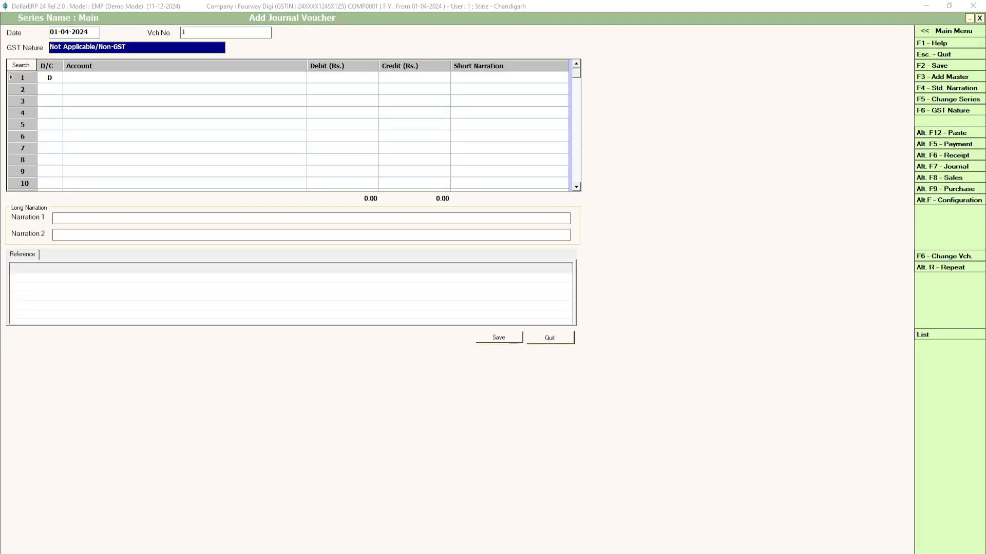
Debit the Cash account with 25,000 on the journal voucher's first line, keeping GST nature Not Applicable/Non-GST
key(Return)
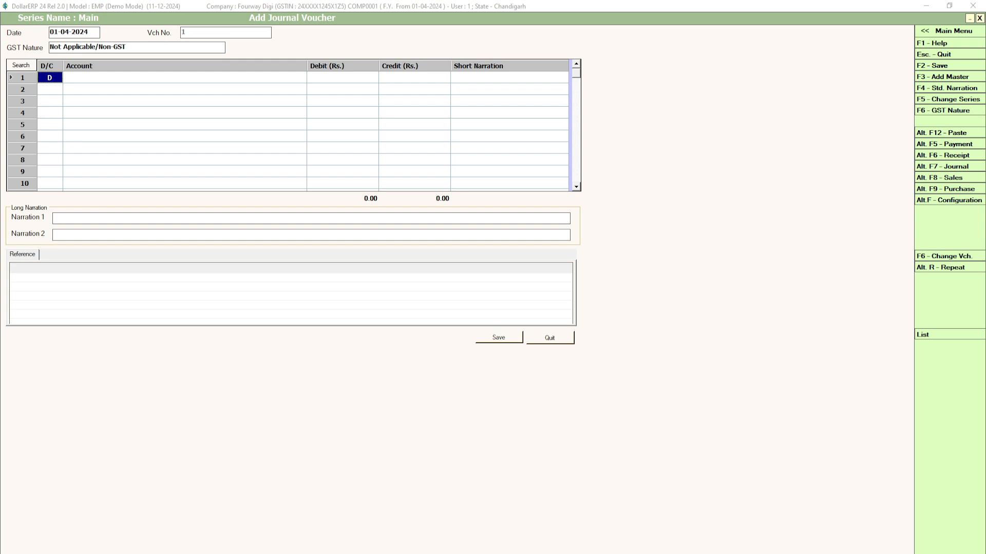
key(Return)
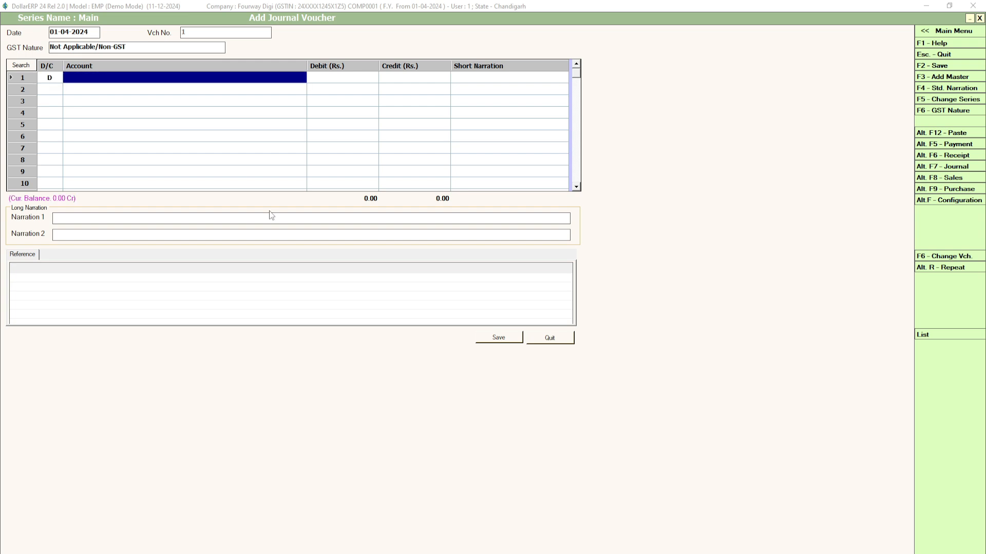
text(cash)
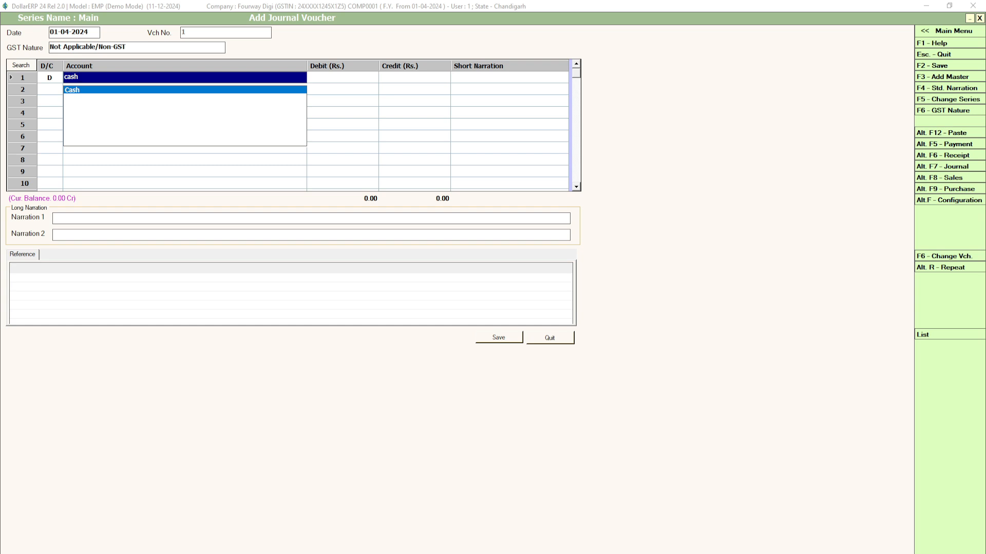
key(Return)
text(25000)
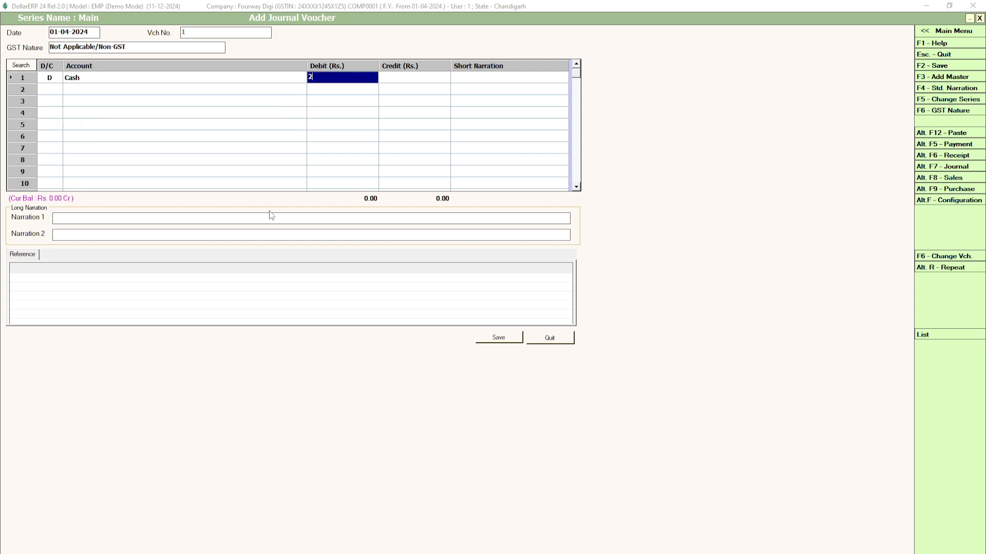
key(Return)
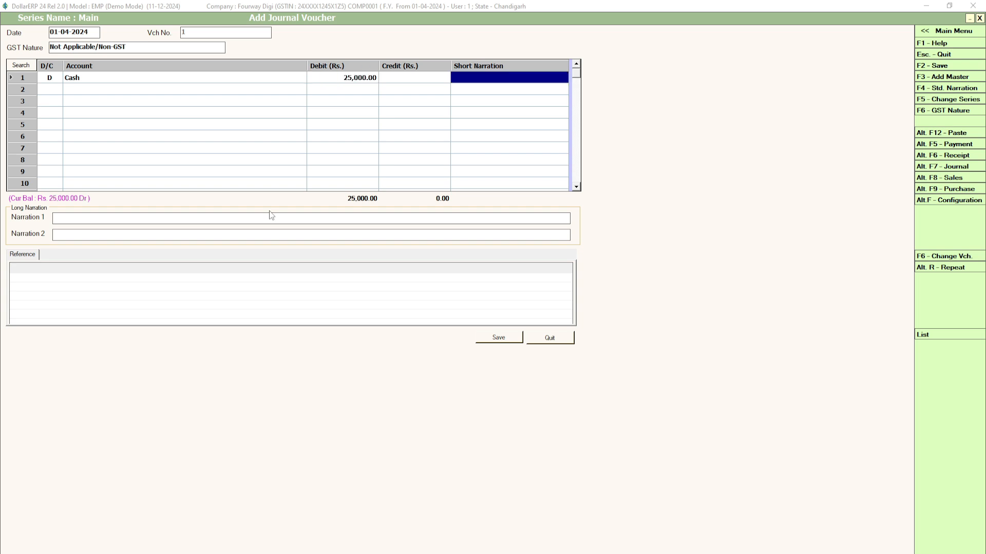
Credit the newly created person's account with 25,000 on the second line and save the journal voucher
key(Return)
key(Return)
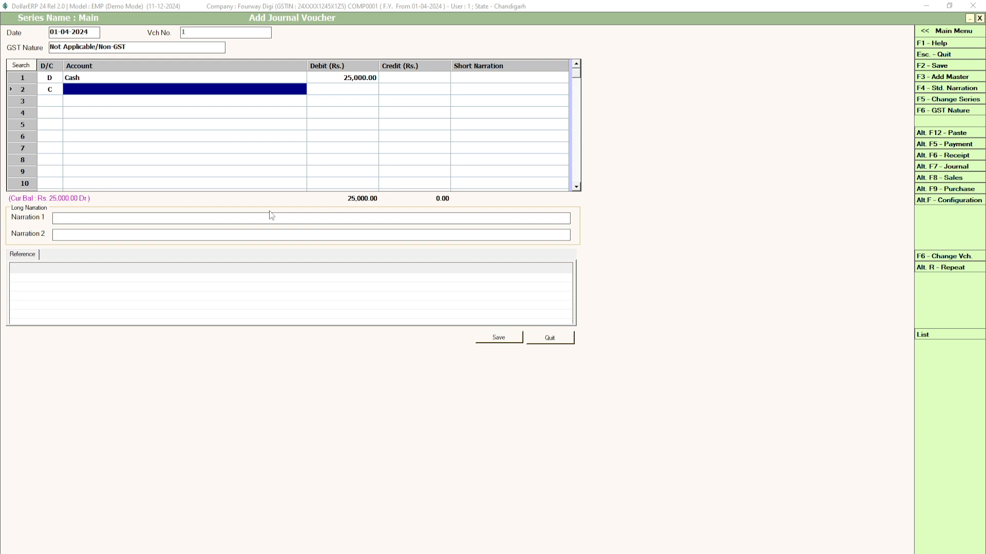
text(kalpesh)
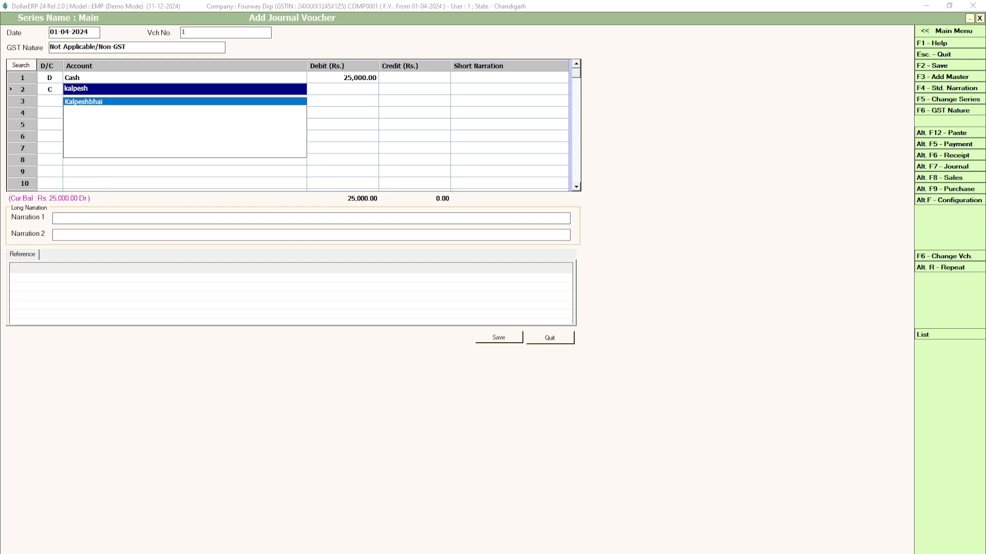
key(Return)
key(Return)
key(Return)
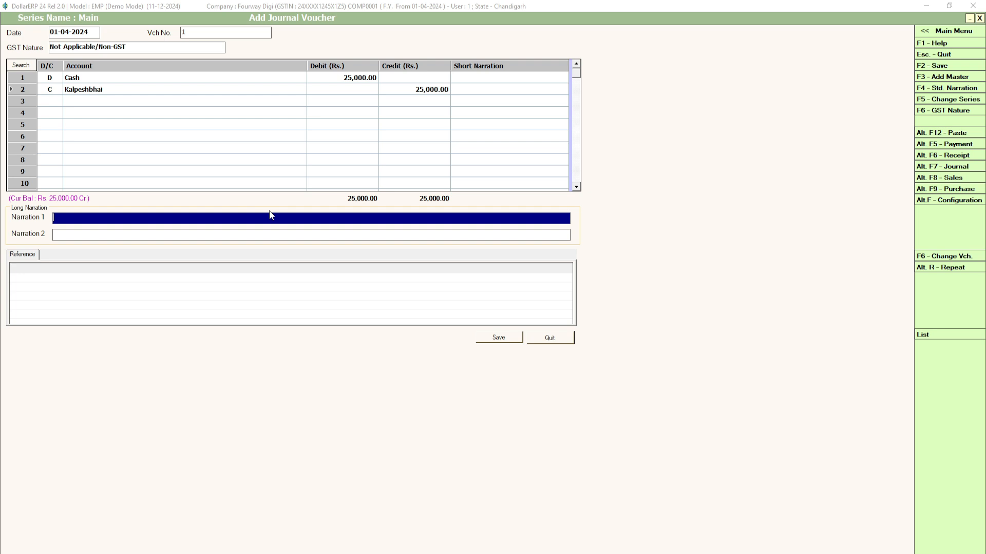
key(F2)
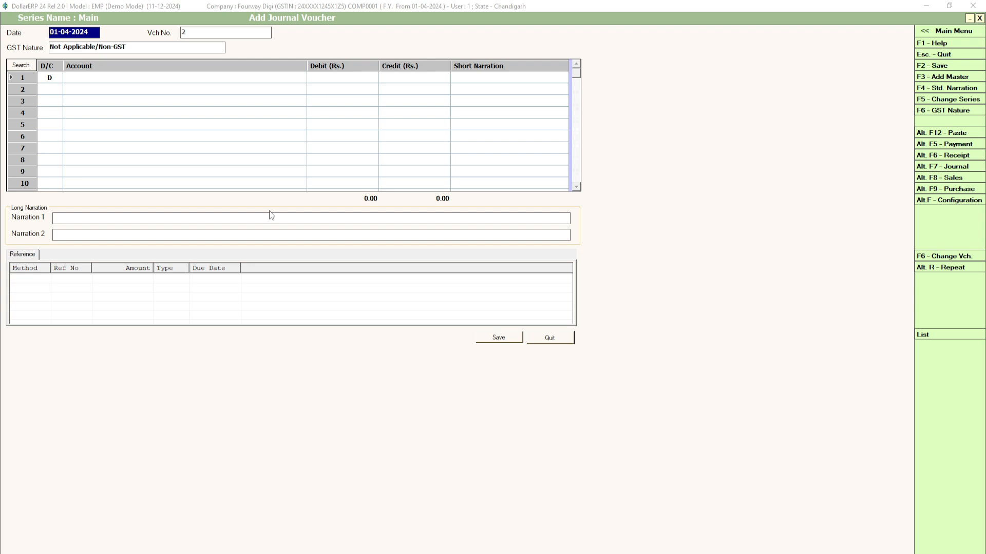
On a second journal voucher dated 01-04-2024, debit the person's account with 15,000
key(Return)
key(Return)
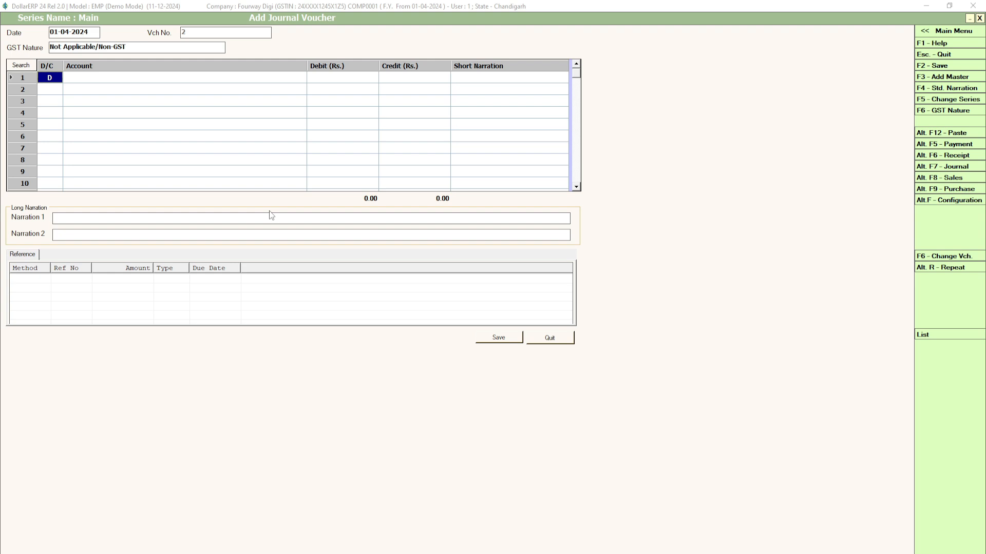
key(Return)
text(kalpes)
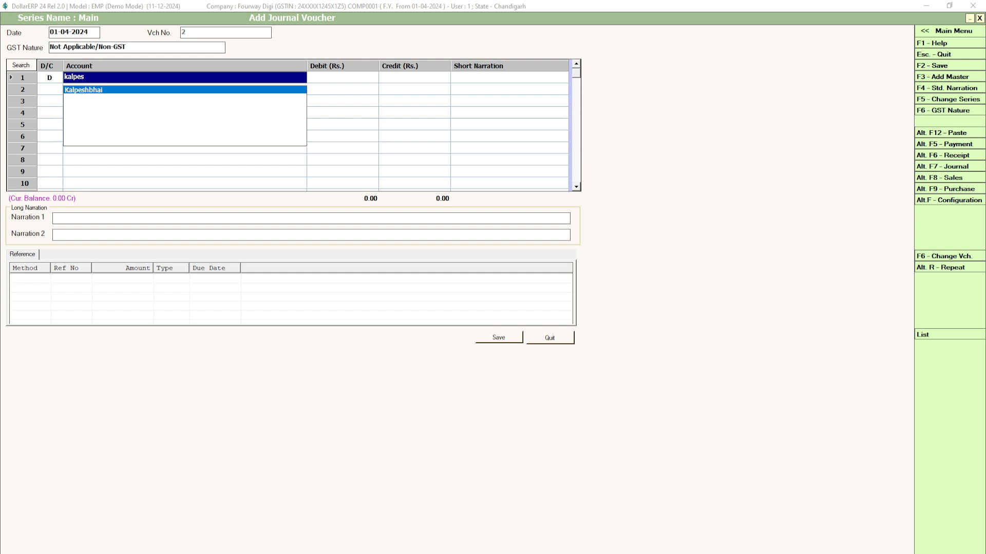
key(Return)
text(15000)
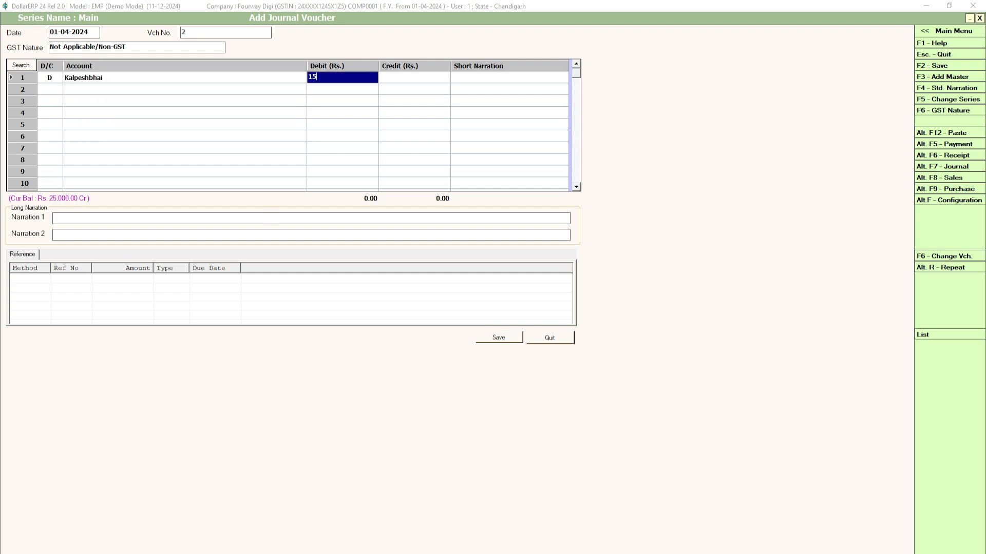
key(Return)
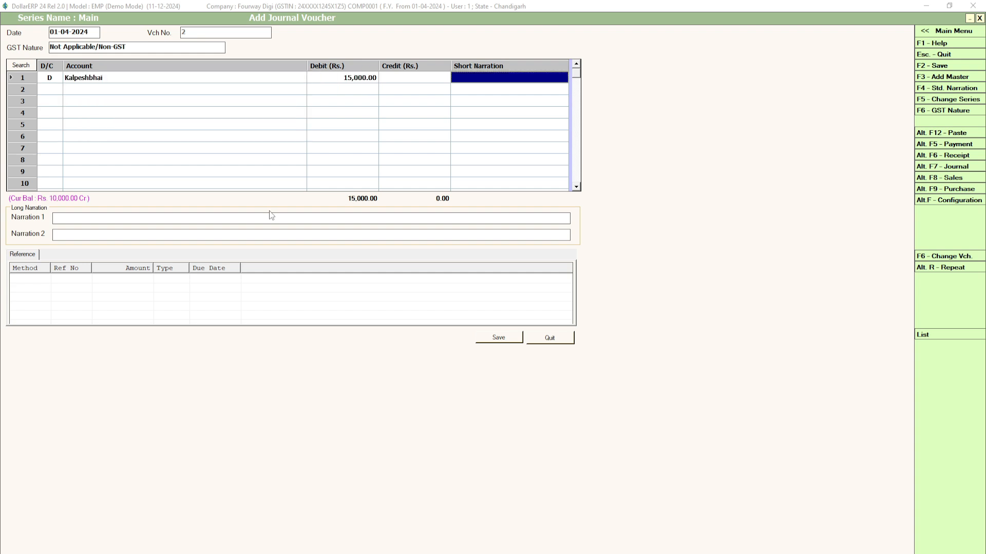
Credit the Cash account with 15,000 on the second line and save the journal voucher
key(Return)
key(Return)
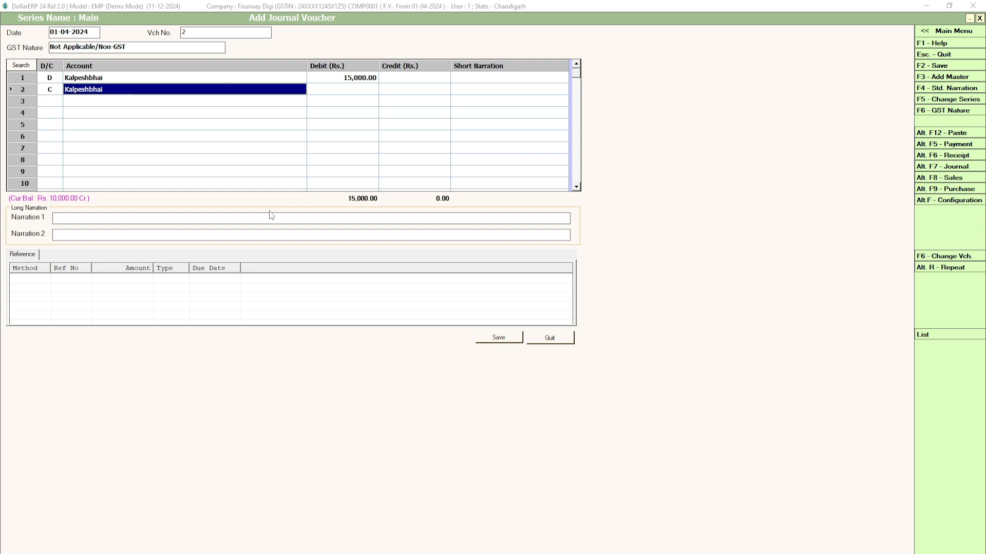
text(cash)
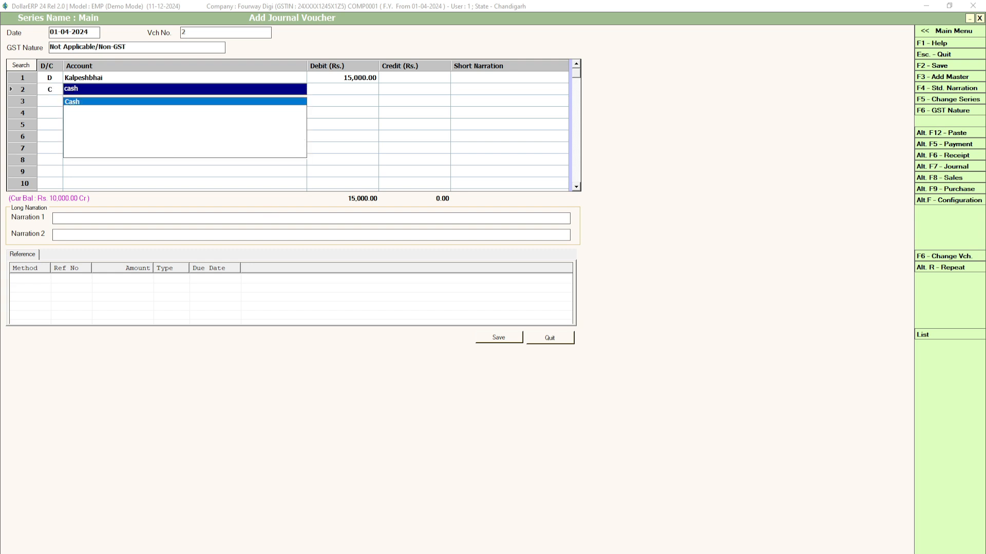
key(Return)
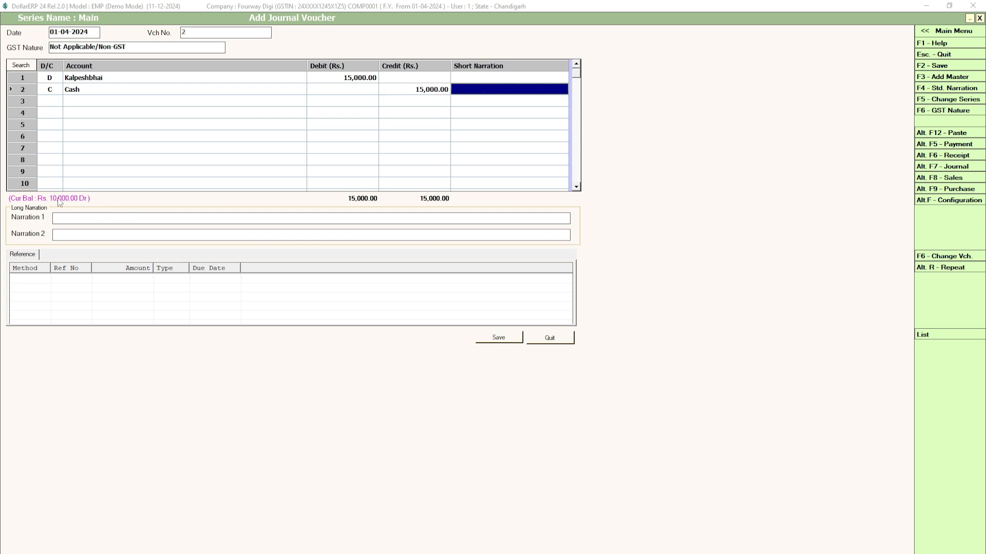
key(Return)
key(Return)
key(Return)
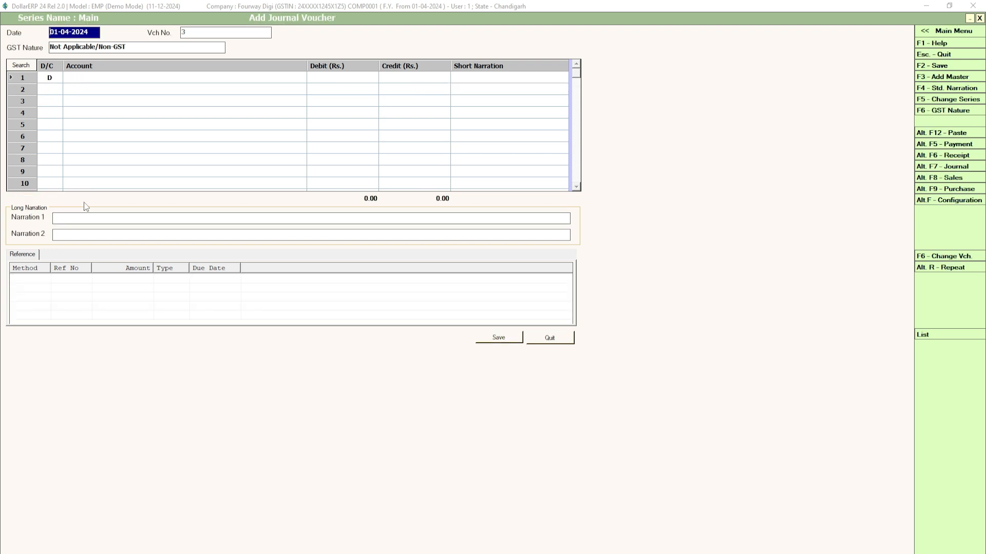
Quit journal voucher entry and open the account Ledger report
click(558, 340)
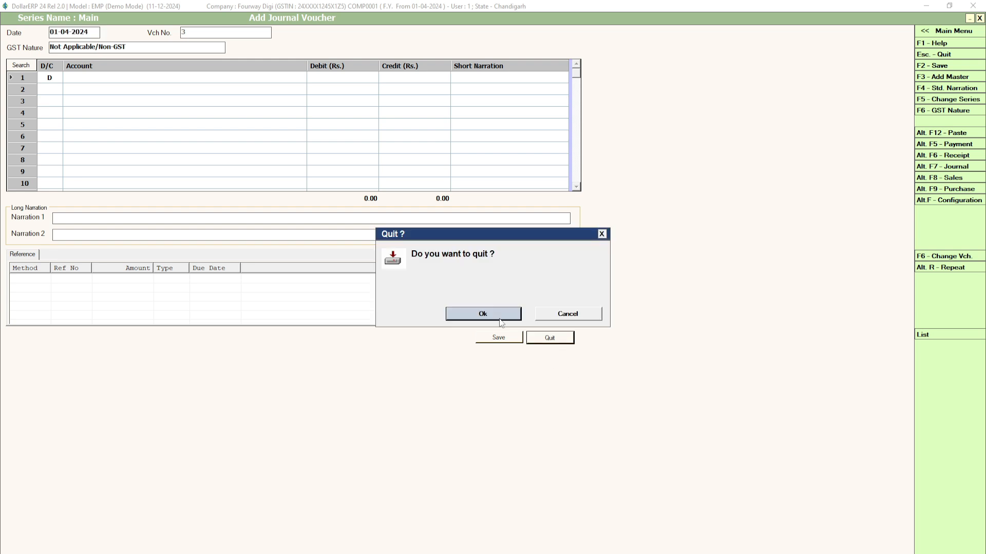
click(500, 315)
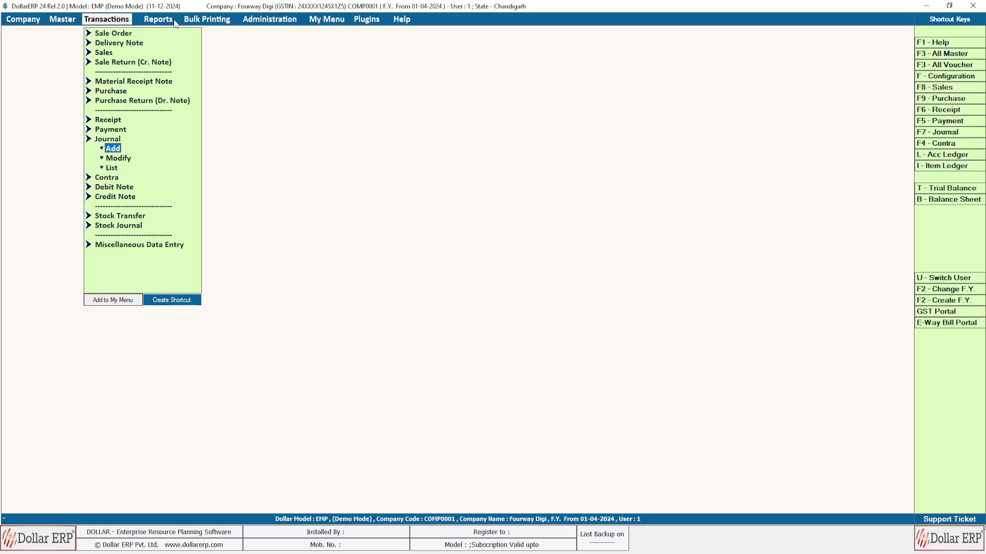
click(158, 21)
click(189, 44)
click(190, 53)
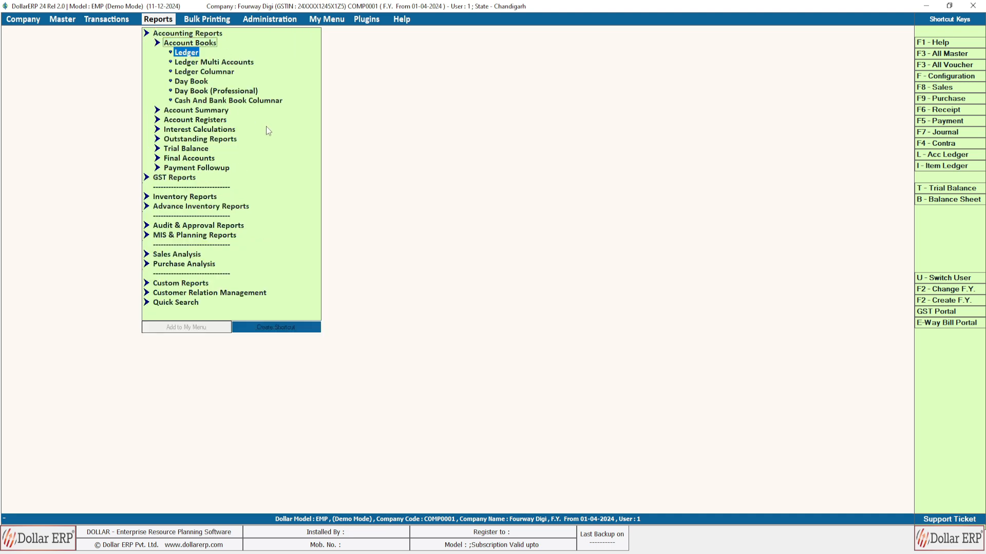
Display the ledger of the person's account with the default report options, review its journal entries and close the report
click(226, 36)
key(BackSpace)
key(BackSpace)
key(BackSpace)
key(BackSpace)
key(BackSpace)
key(BackSpace)
key(BackSpace)
key(BackSpace)
key(BackSpace)
key(BackSpace)
key(BackSpace)
key(BackSpace)
key(BackSpace)
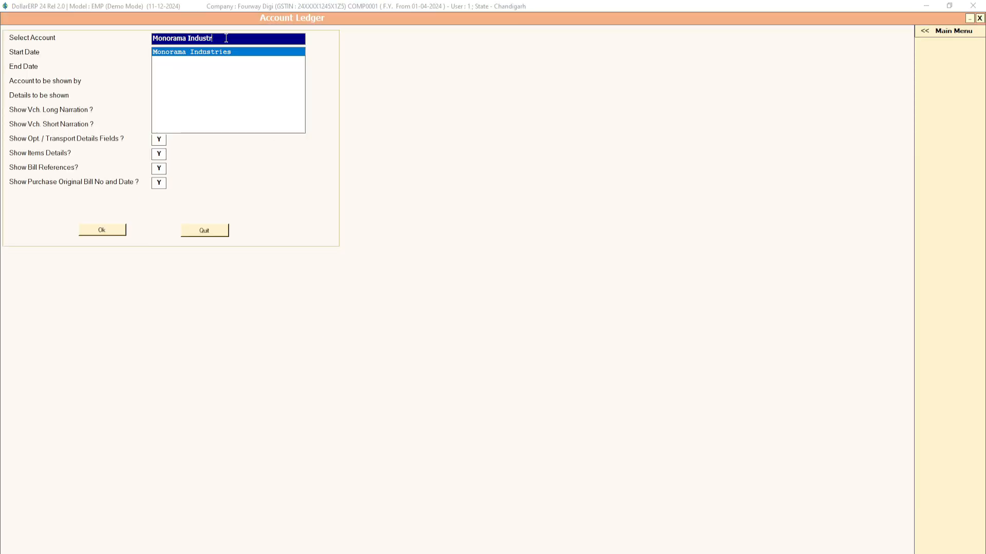
key(BackSpace)
key(BackSpace)
key(BackSpace)
key(BackSpace)
key(BackSpace)
key(BackSpace)
text(kalp)
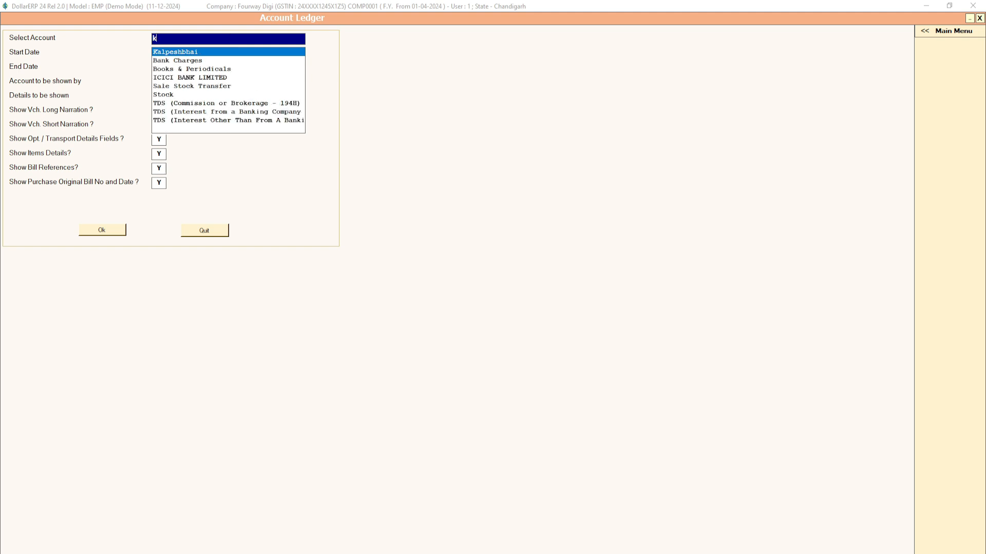
key(Return)
key(Return)
key(Return)
key(Return)
key(Return)
key(Return)
key(Return)
key(Return)
key(Return)
key(Return)
key(Return)
key(Return)
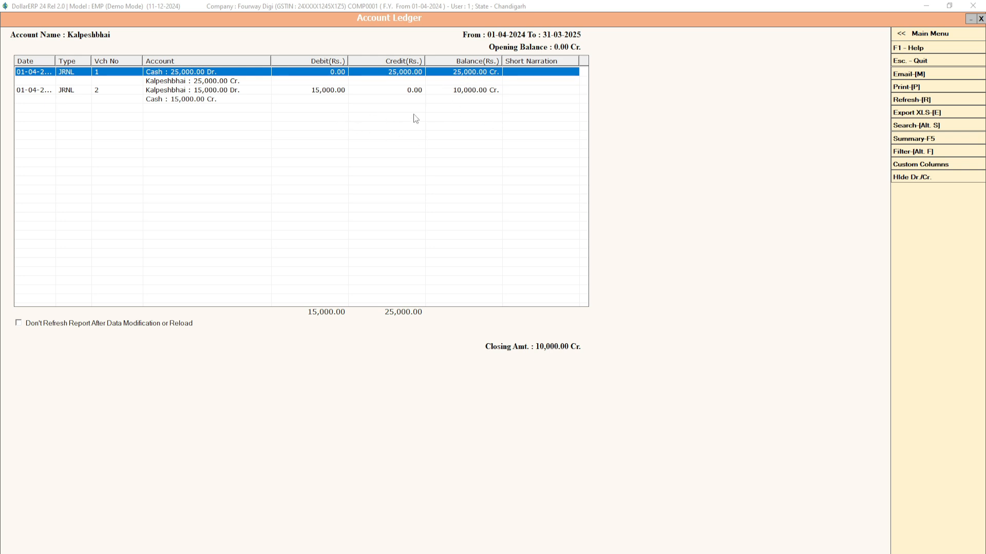
click(980, 19)
click(204, 230)
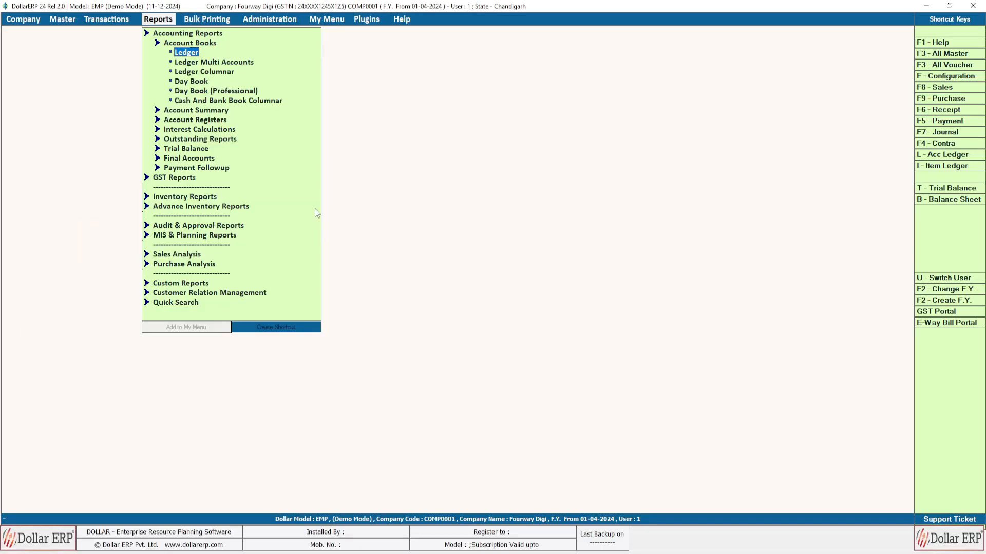
Leave the report list and open a new contra voucher
click(147, 34)
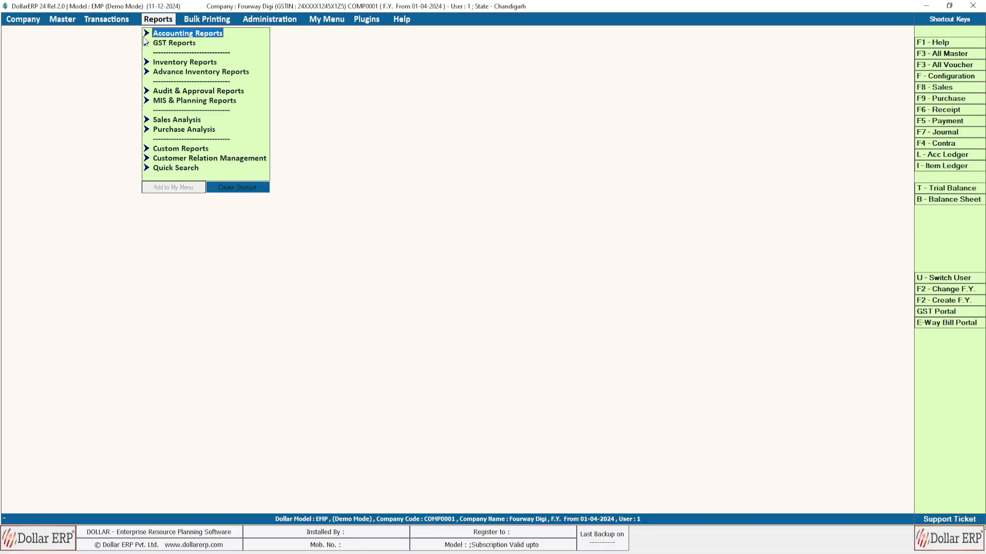
click(113, 20)
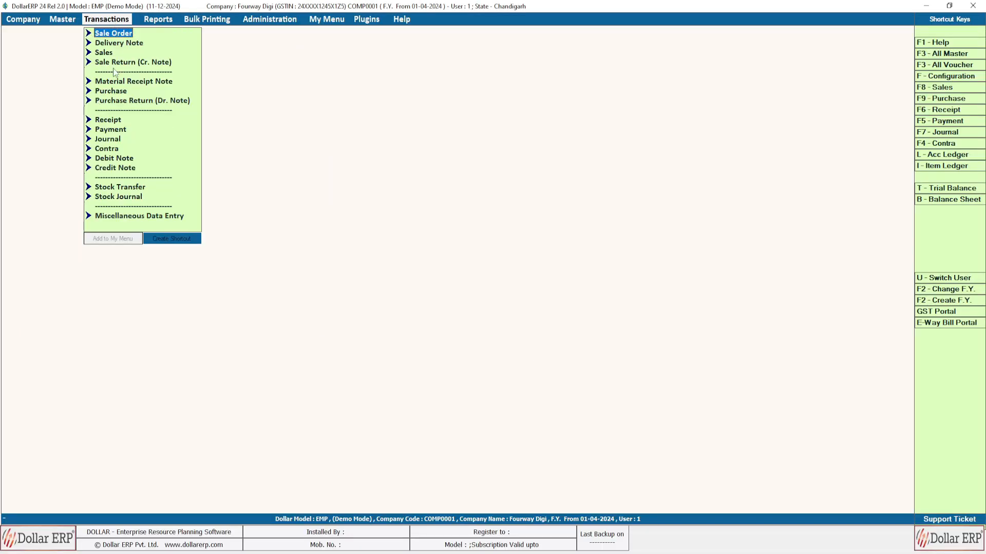
click(113, 139)
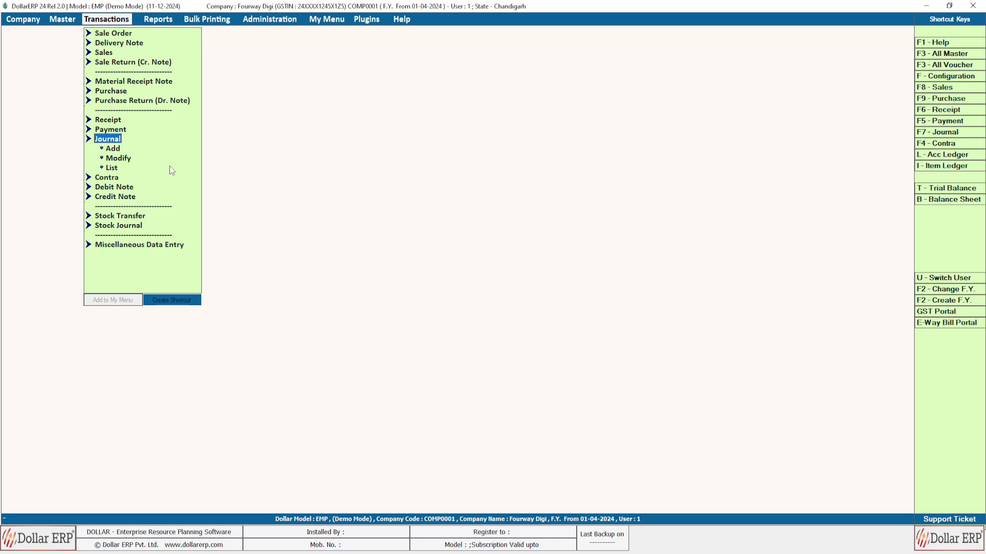
click(106, 179)
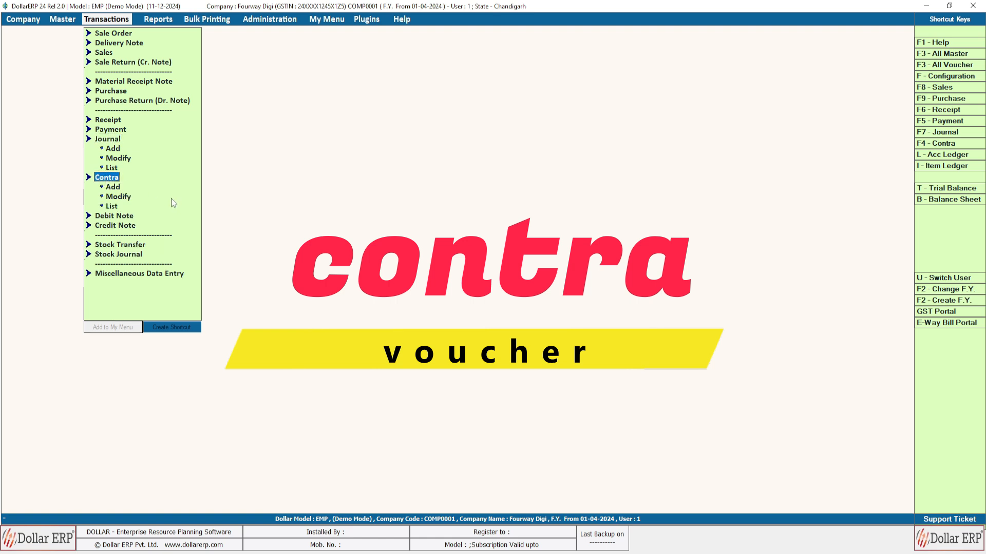
click(114, 188)
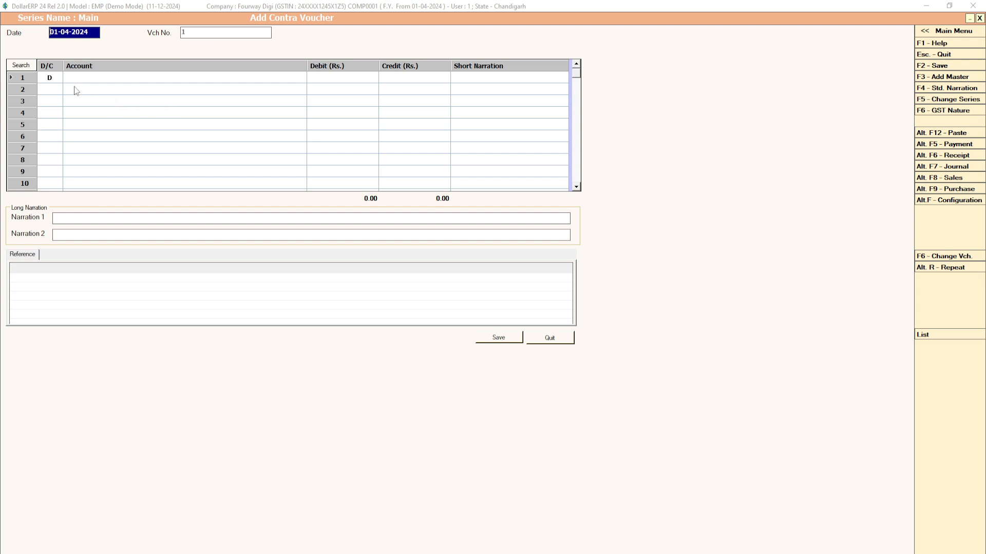
Debit the Cash account with 50,000 on the first line of the contra voucher dated 01-04-2024
key(Return)
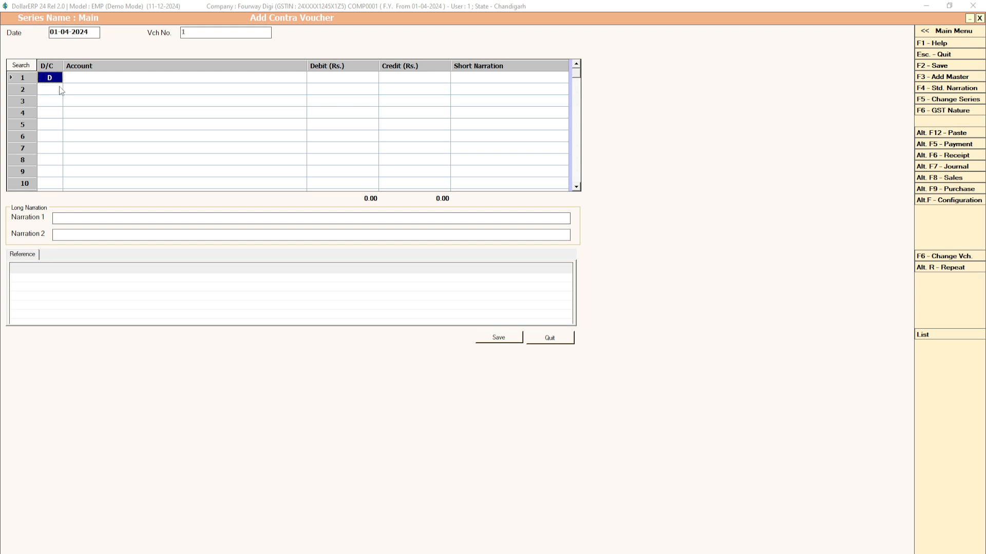
key(Return)
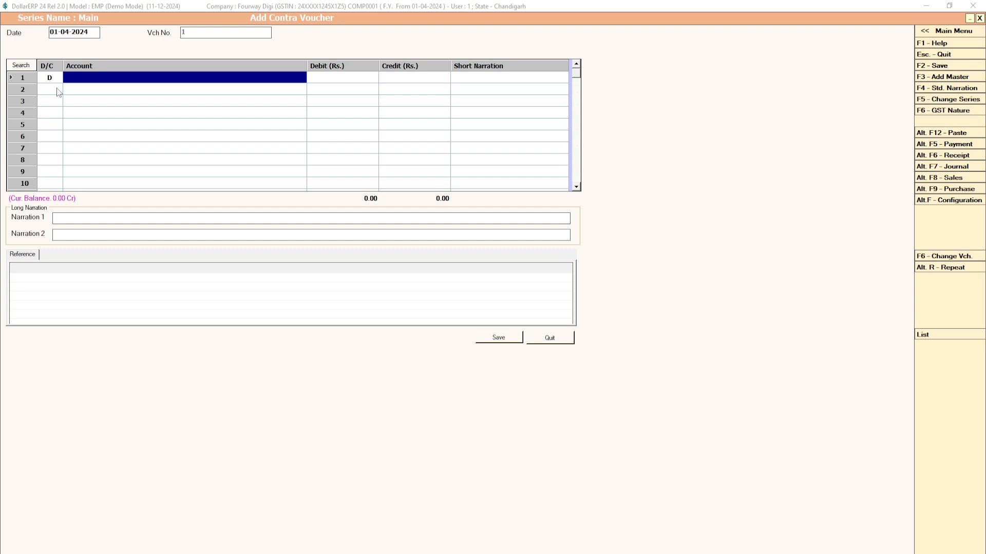
text(cas)
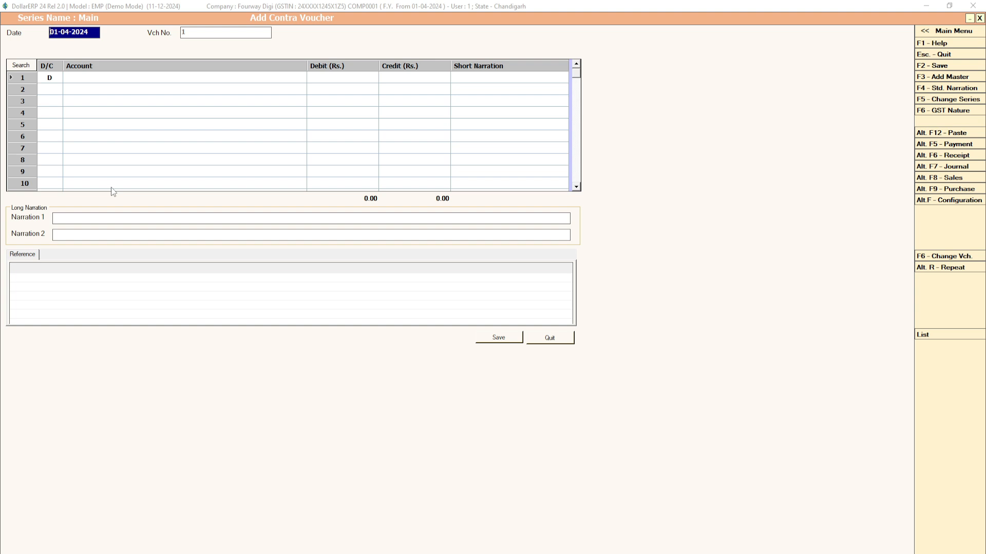
key(Return)
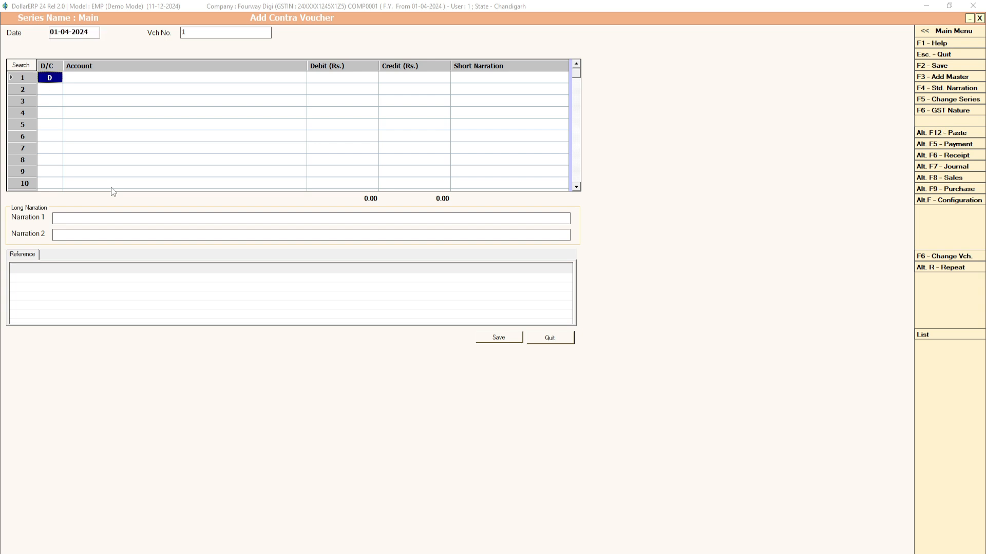
key(Return)
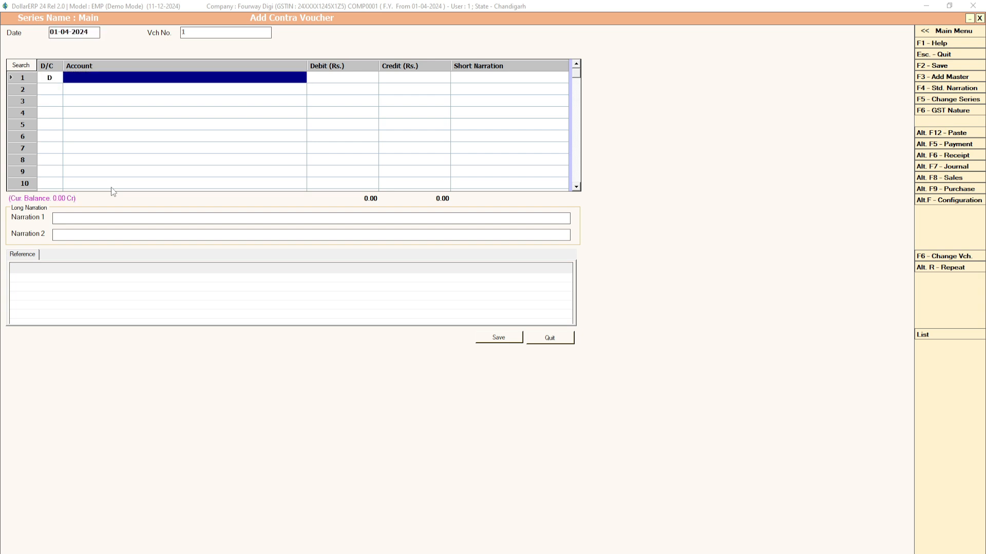
text(cash)
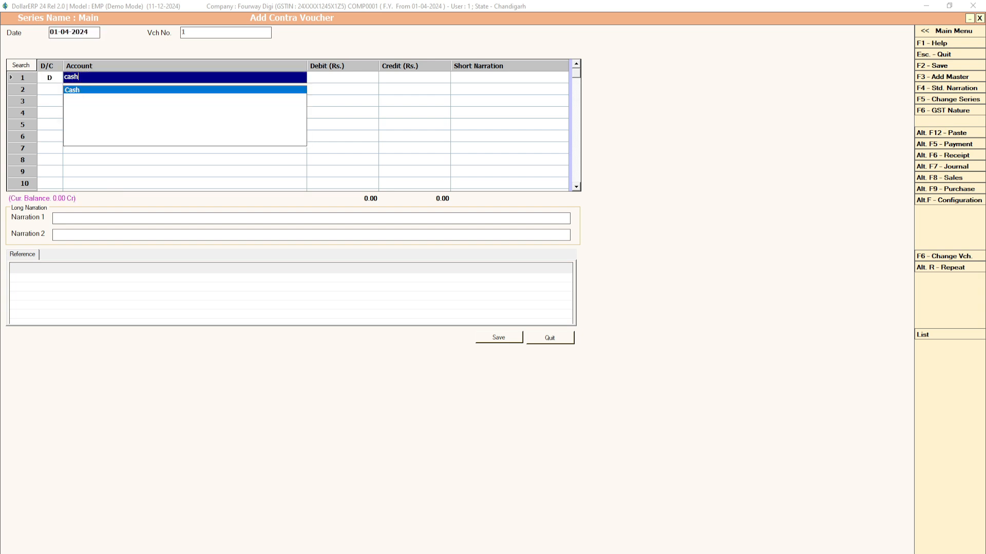
key(Return)
text(50000)
key(Return)
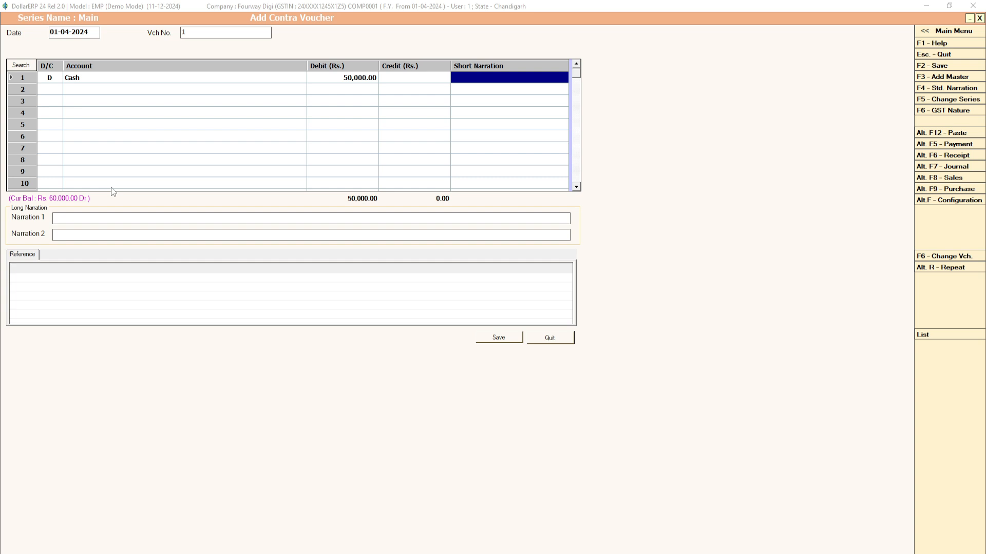
Credit ICICI BANK LIMITED with 50,000 on the second line of the contra voucher
key(Return)
key(Return)
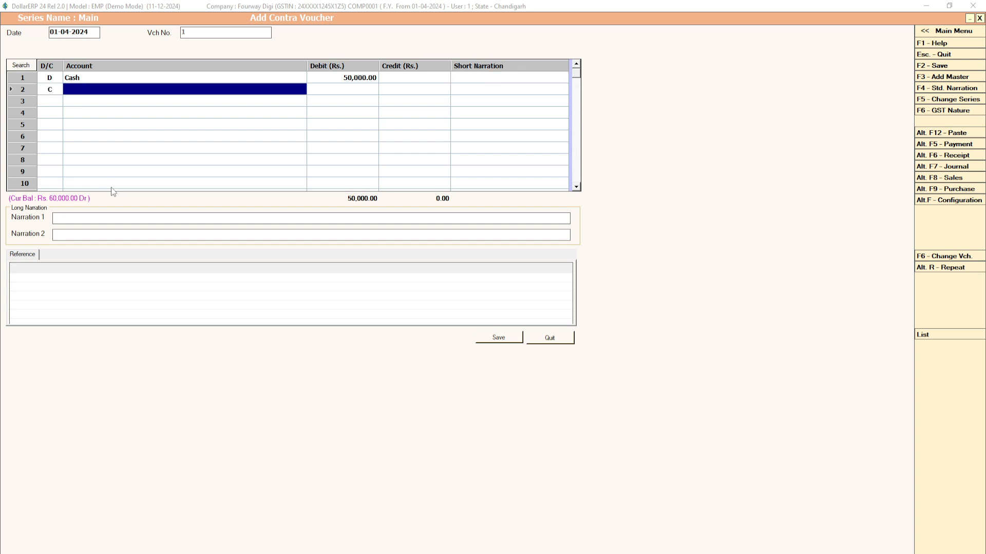
text(ic)
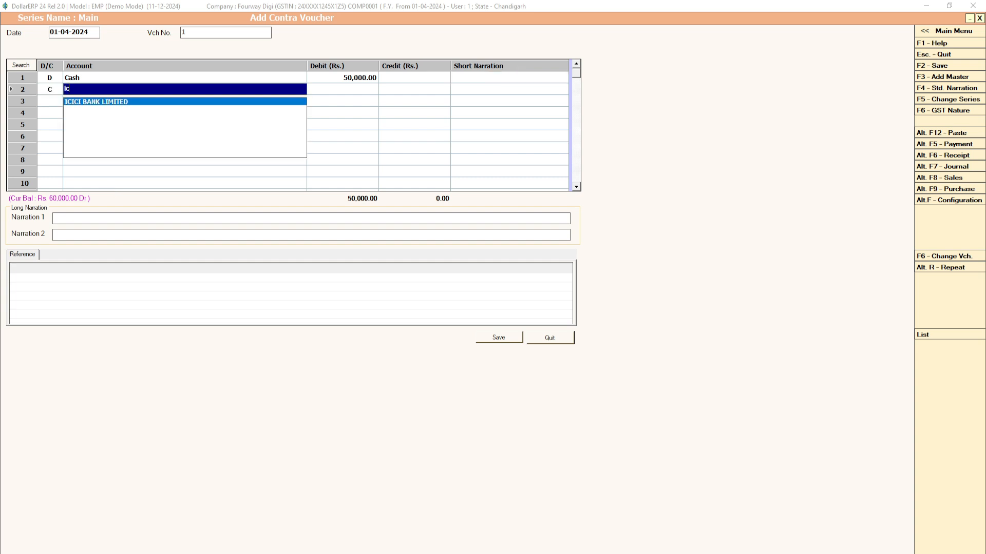
key(Return)
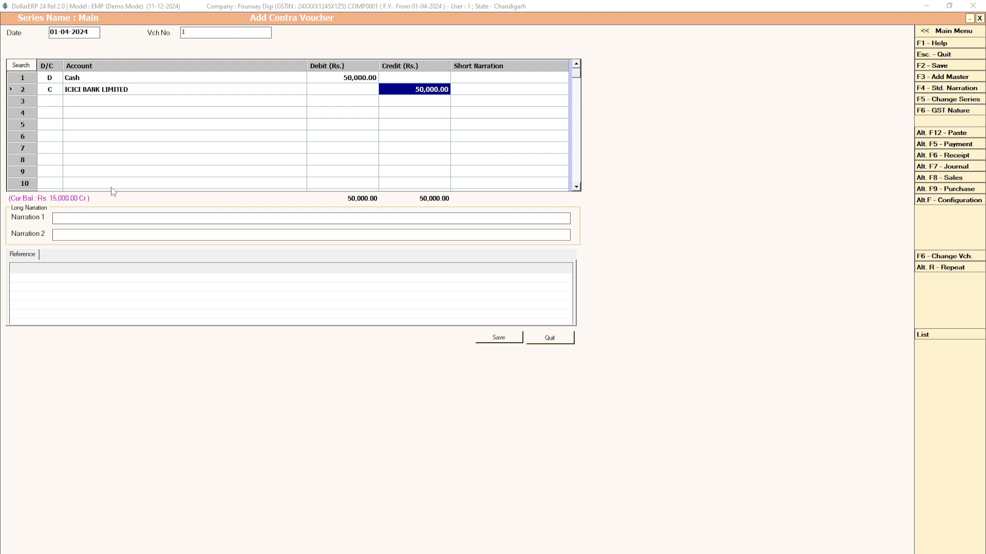
key(Return)
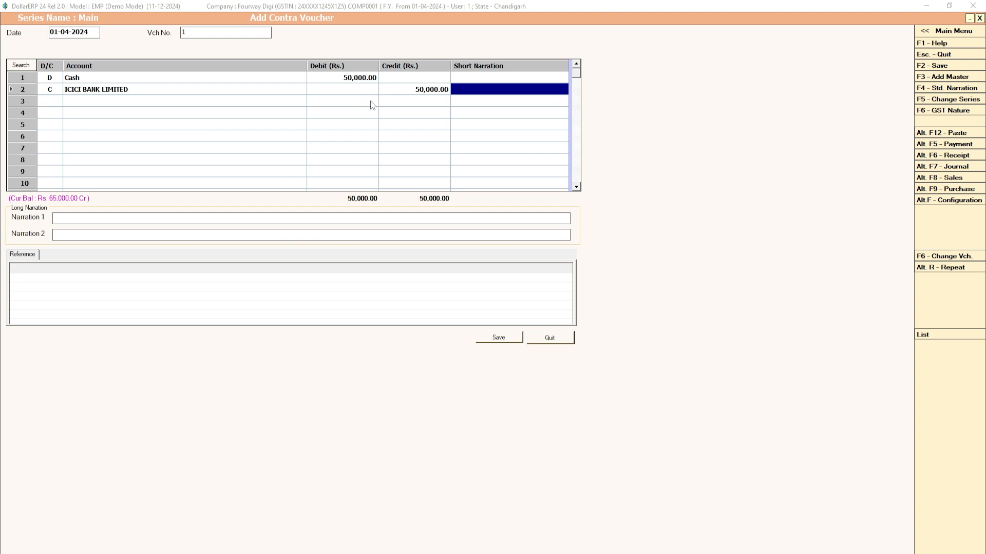
Delete the ICICI BANK LIMITED row from the contra voucher
click(95, 91)
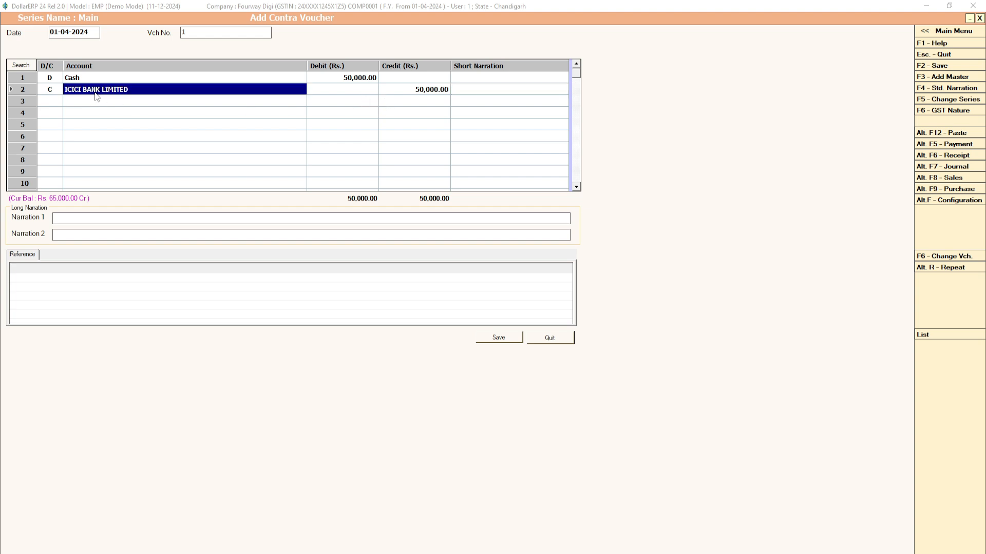
key(Left)
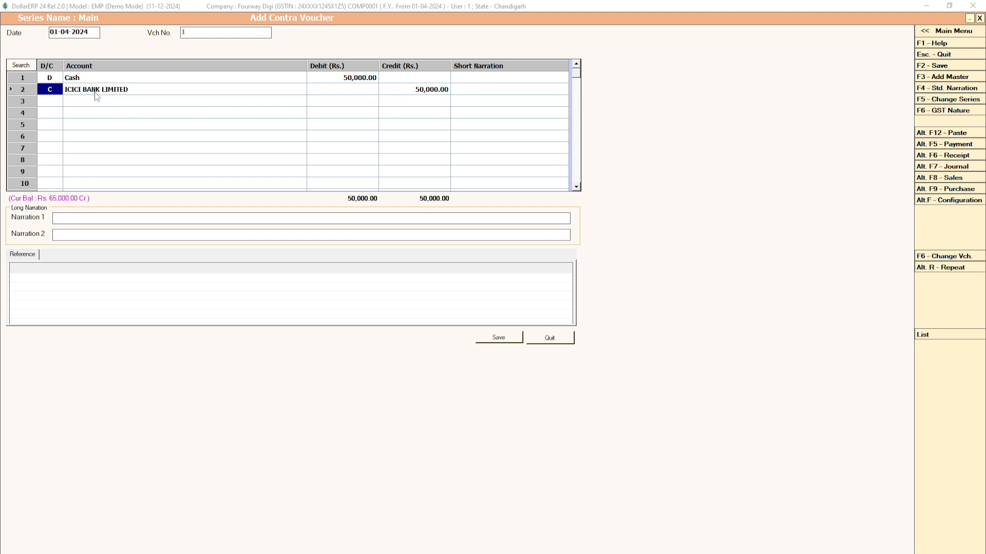
right_click(32, 92)
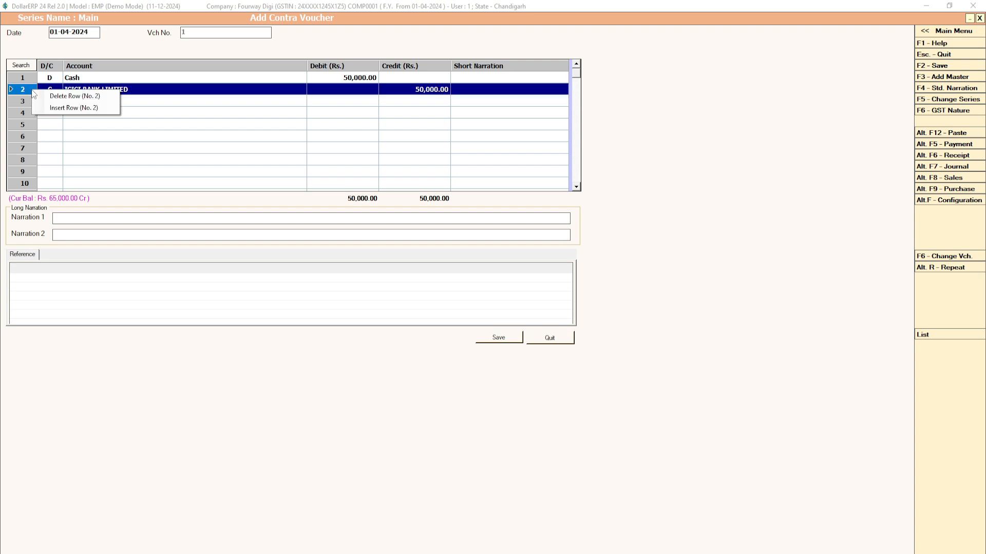
click(69, 96)
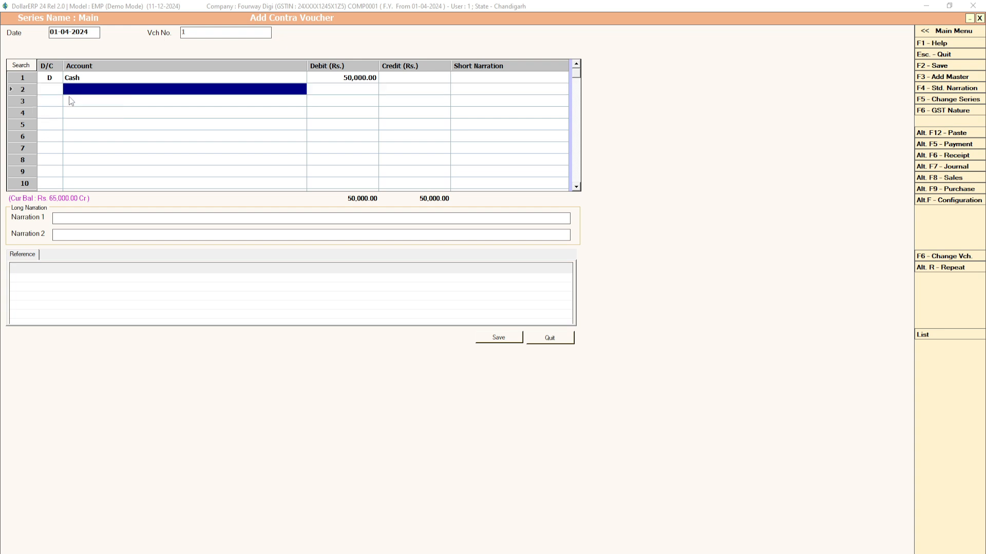
Go through the Cash debit line's fields and quit the contra voucher without saving
click(51, 78)
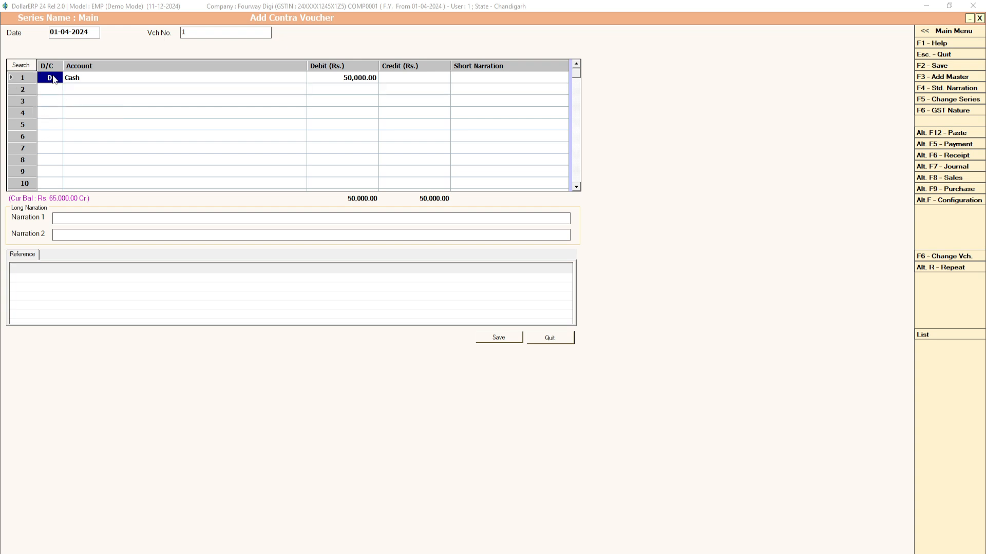
key(Return)
key(Return)
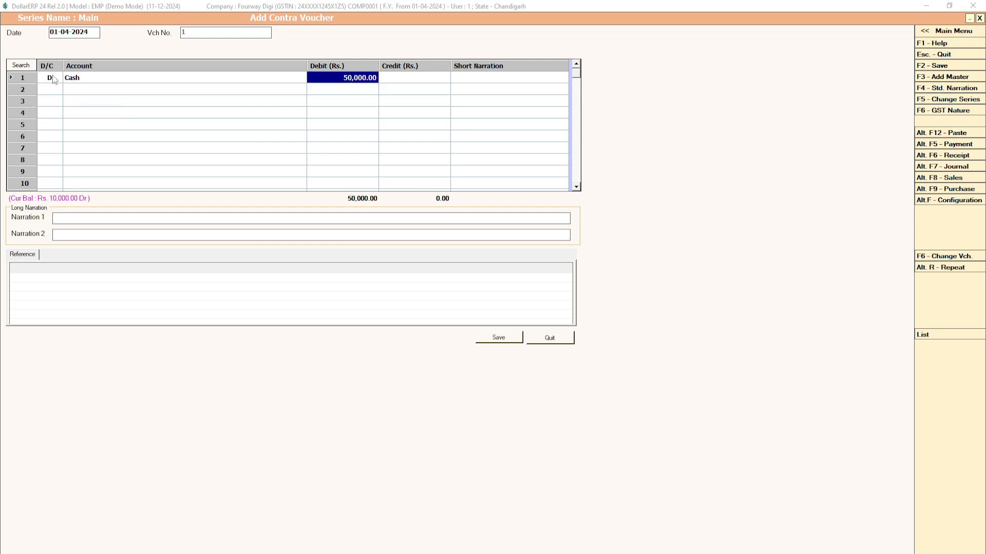
click(551, 337)
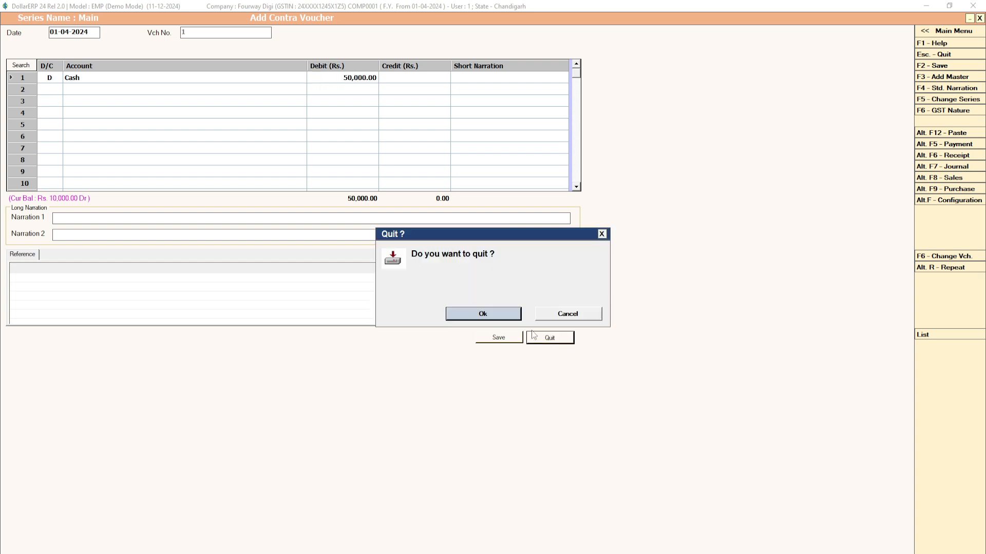
click(483, 314)
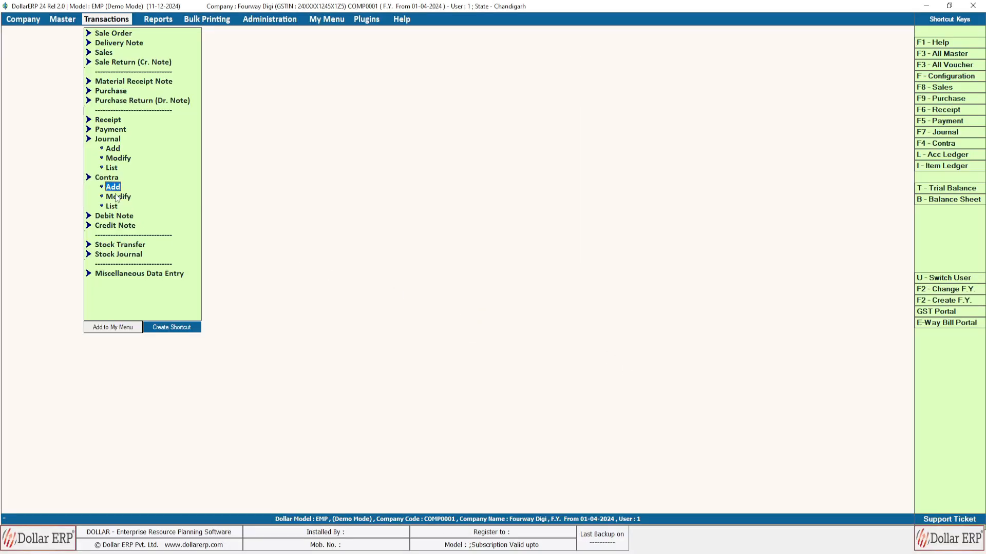
Start contra voucher entry again with the date 01-04-2024 and debit the Cash account with 50,000
key(Return)
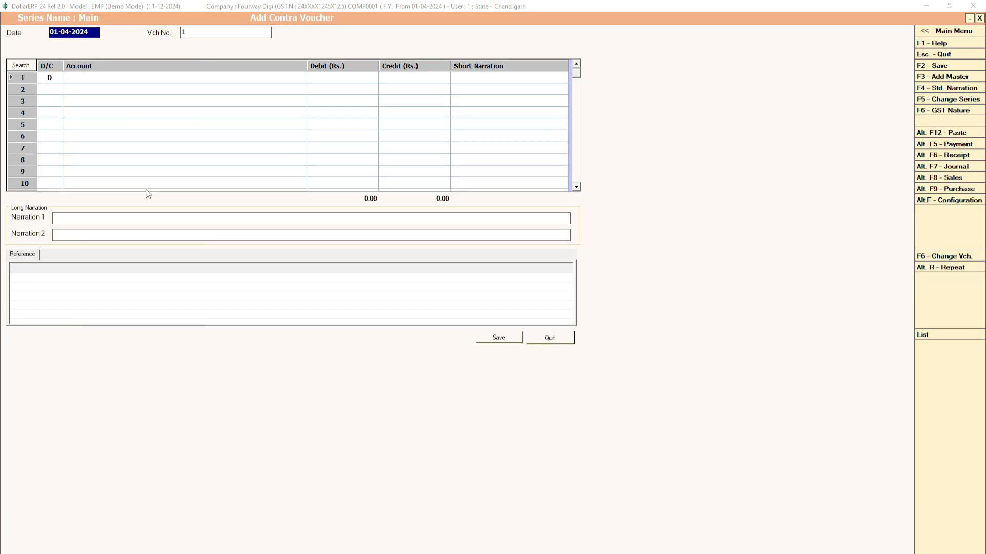
key(Return)
key(Return)
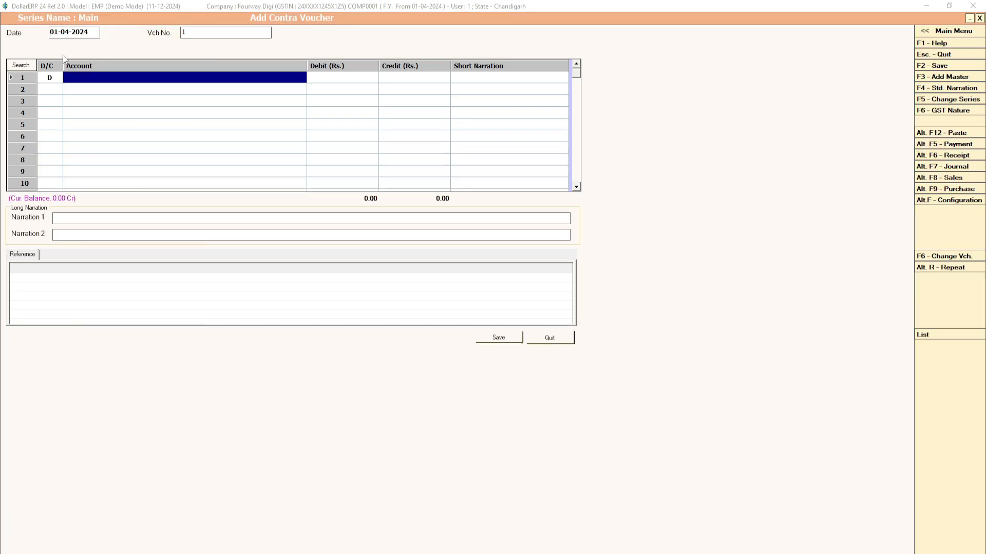
text(cash)
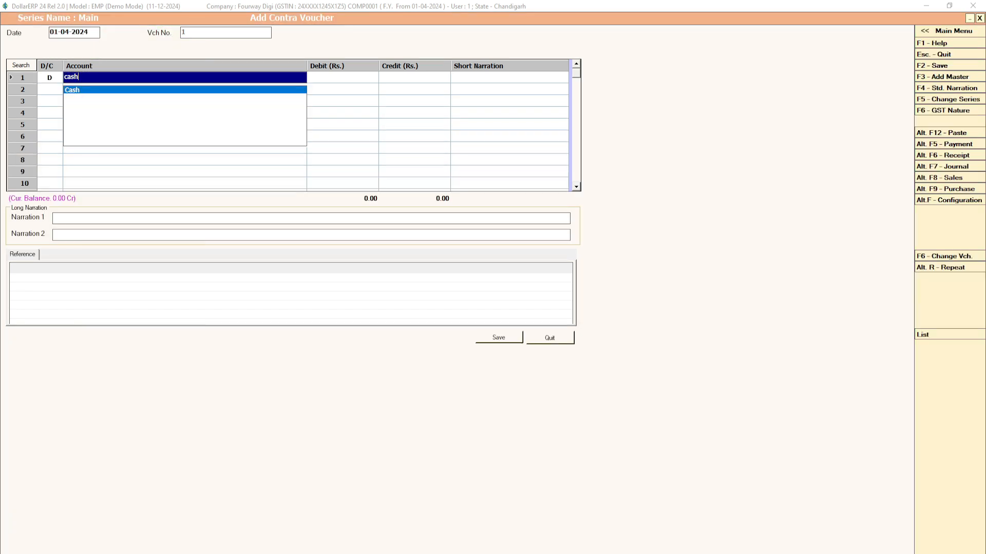
key(Return)
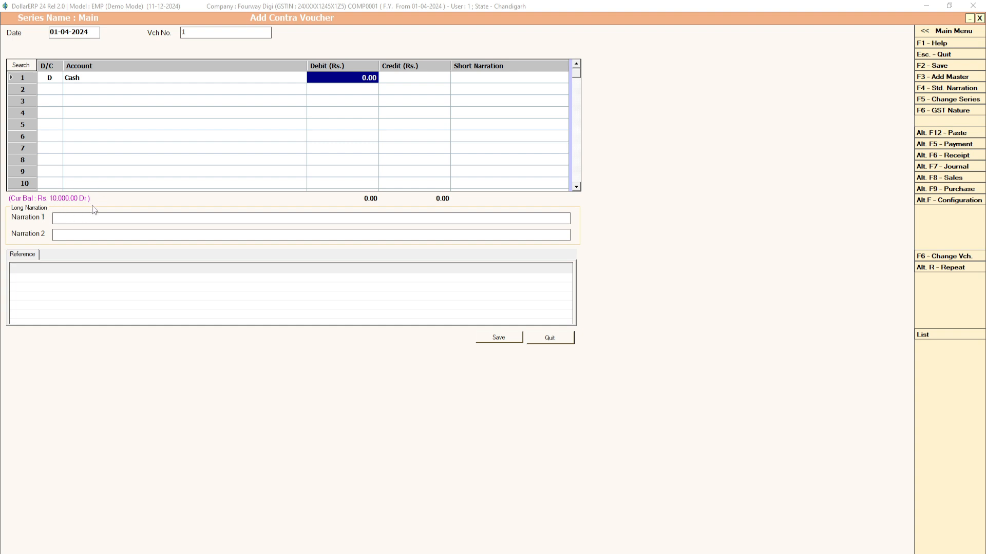
text(50000)
key(Return)
key(Return)
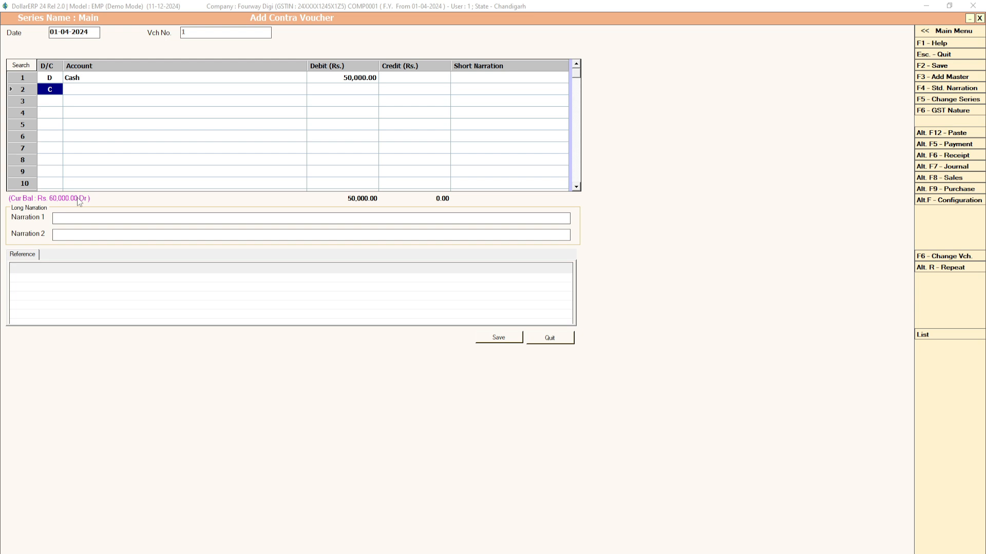
Credit ICICI BANK LIMITED with 50,000 on the second line and save the contra voucher
click(367, 81)
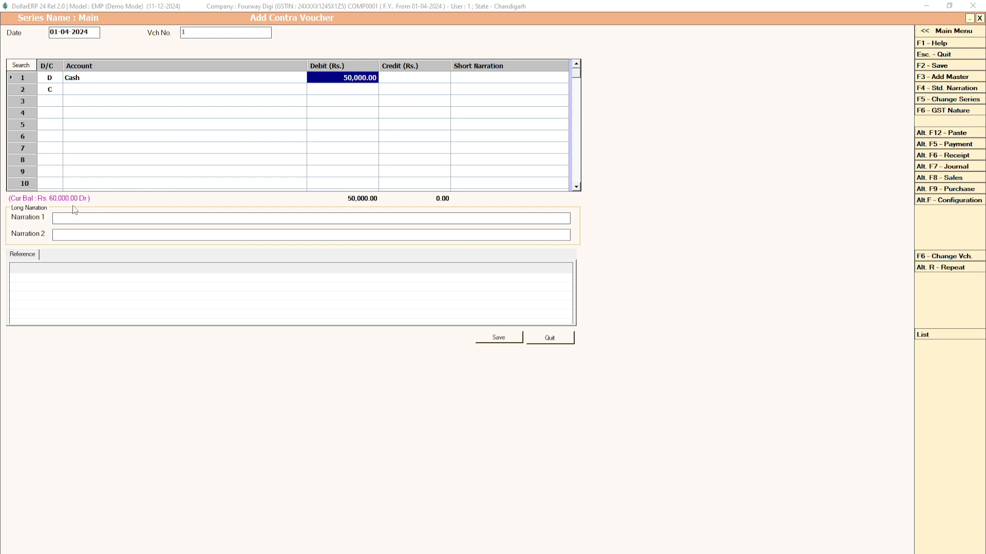
click(50, 89)
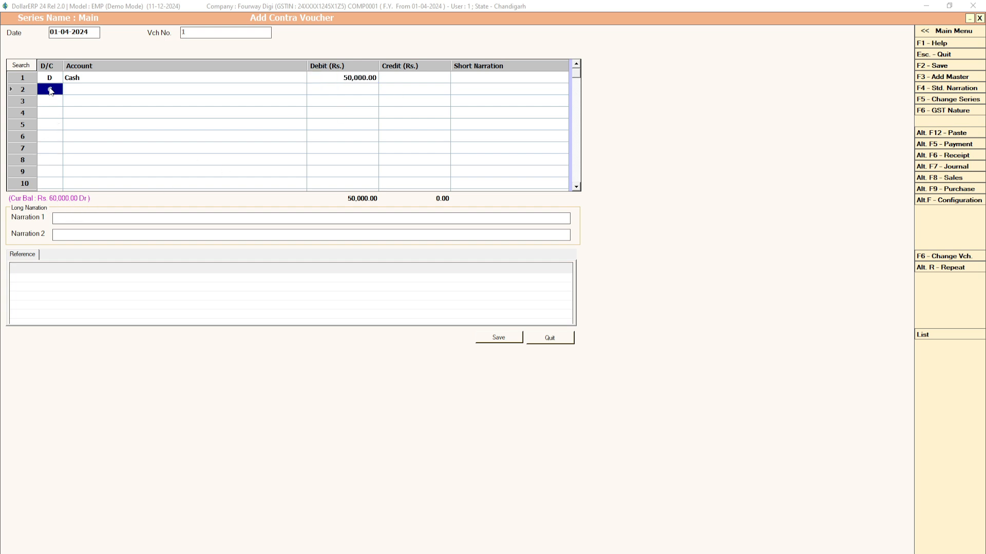
key(Return)
text(icic)
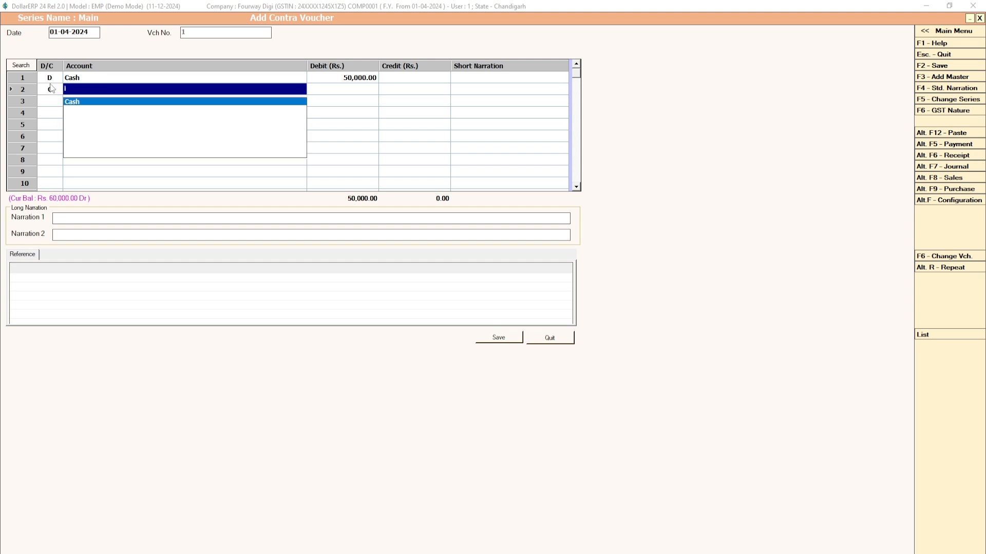
key(Return)
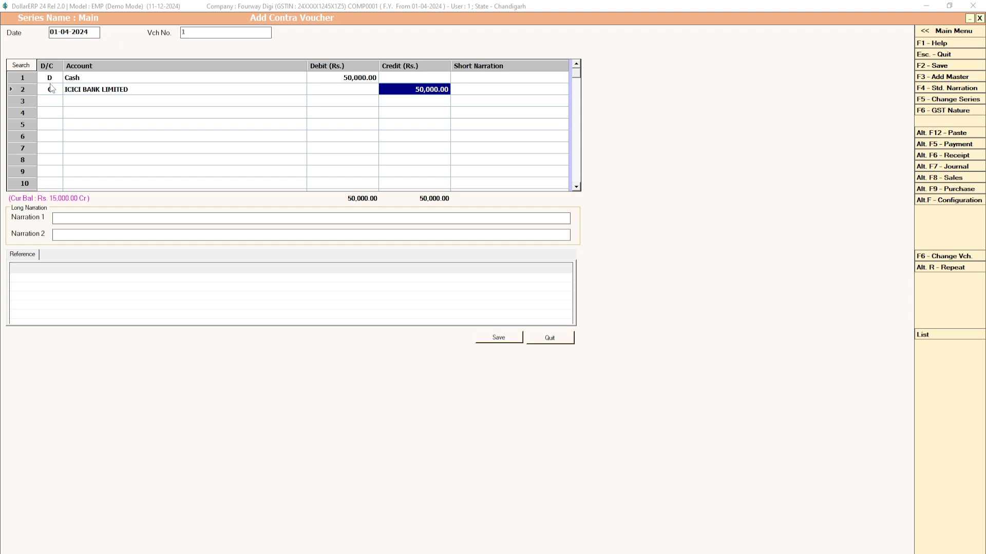
key(Return)
key(Return)
key(Return)
key(Return)
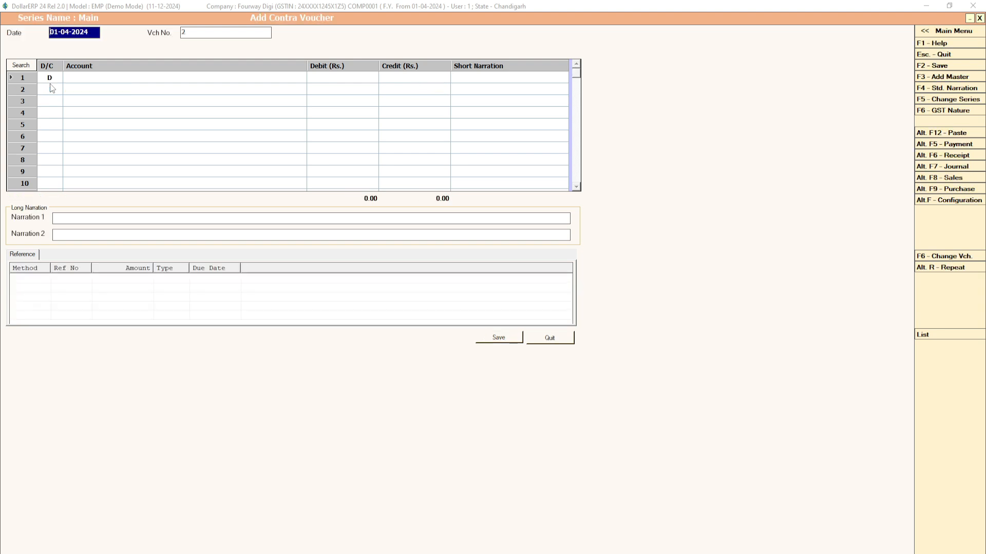
Debit ICICI BANK LIMITED with 20,000 on the first line of the new contra voucher, leaving the short narration blank
click(51, 81)
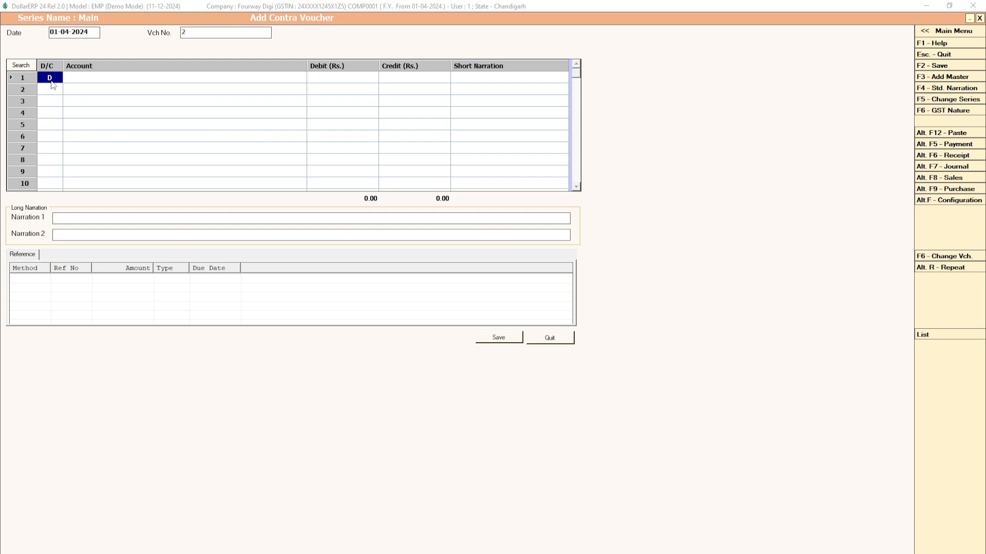
key(Return)
key(space)
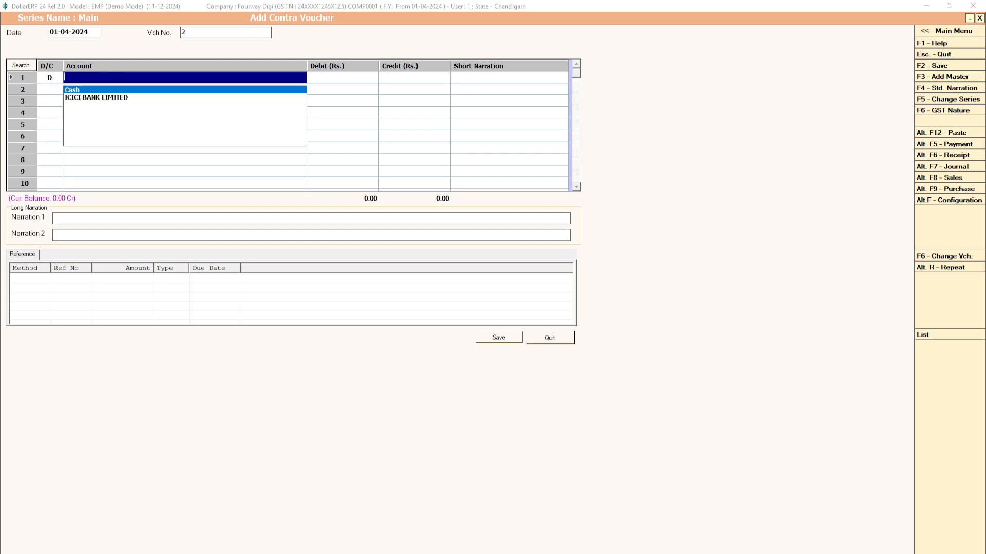
text(icic)
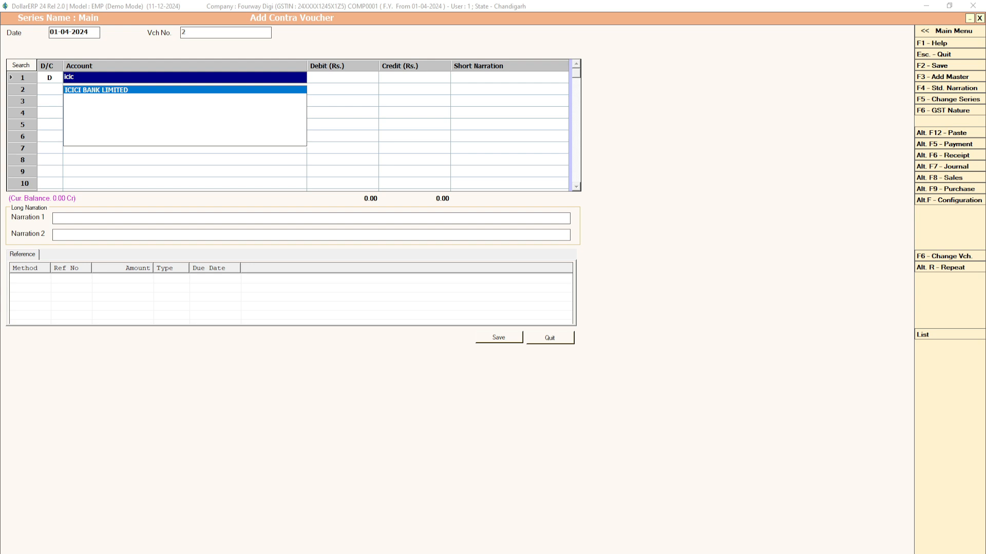
key(Return)
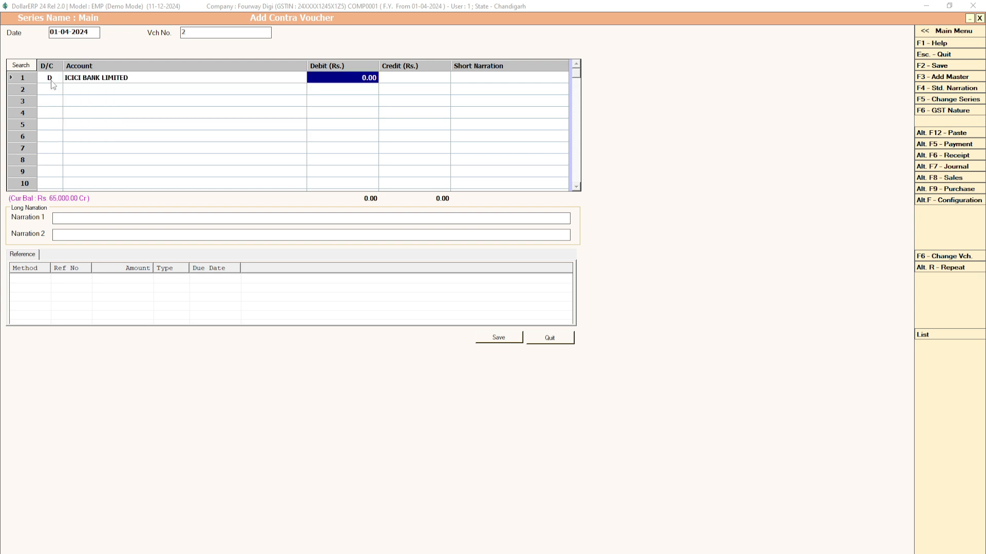
text(20000)
key(Return)
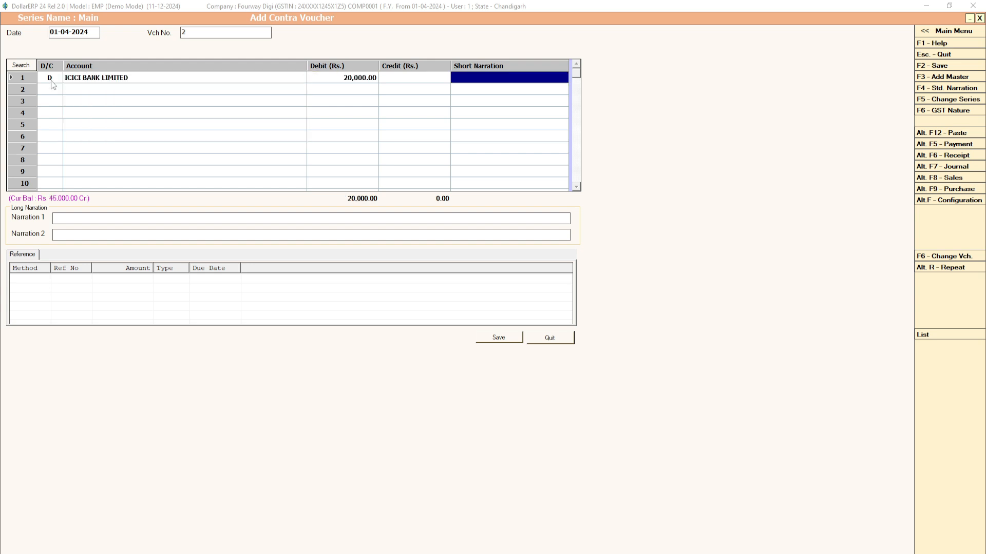
key(Return)
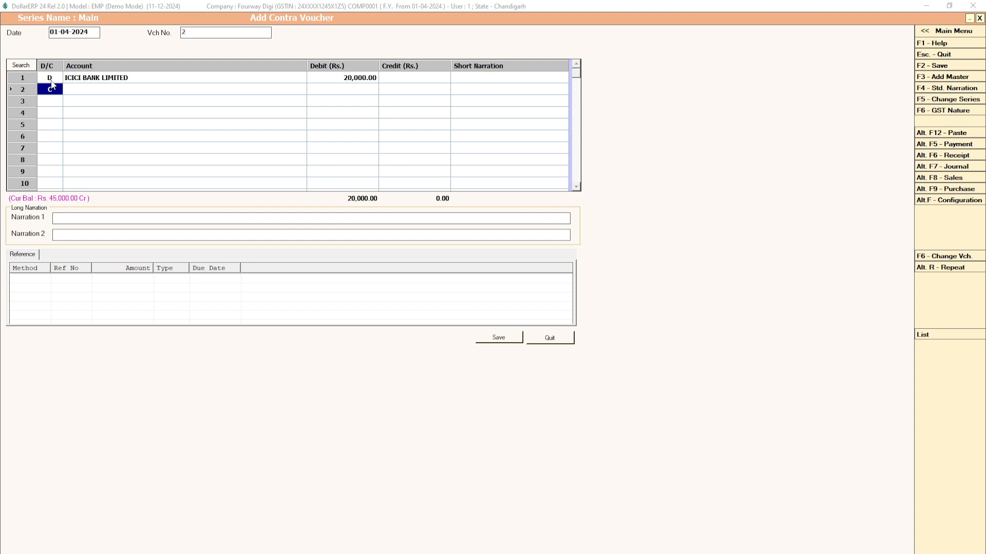
Credit Cash with 20,000 on the second line, save the contra voucher and quit contra entry
key(Return)
text(cash)
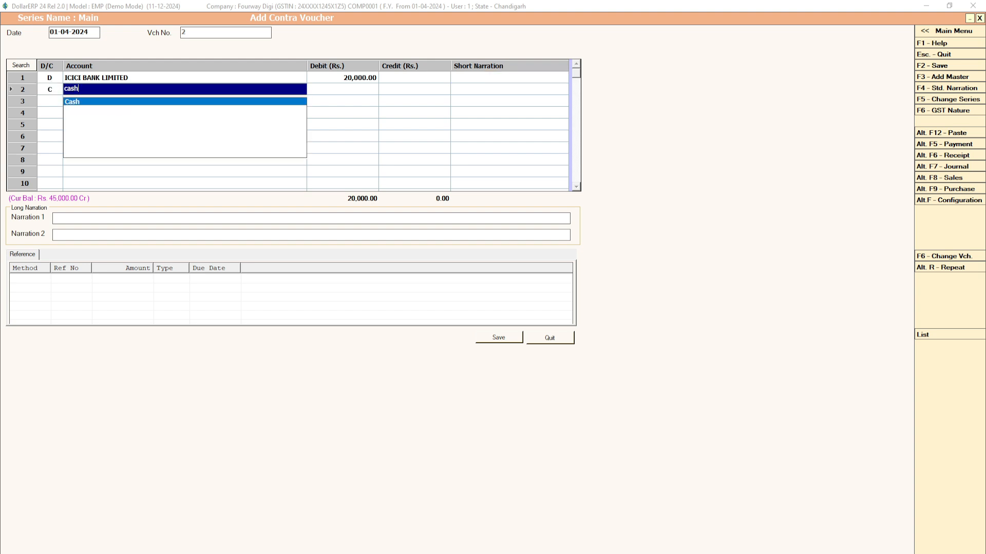
key(Return)
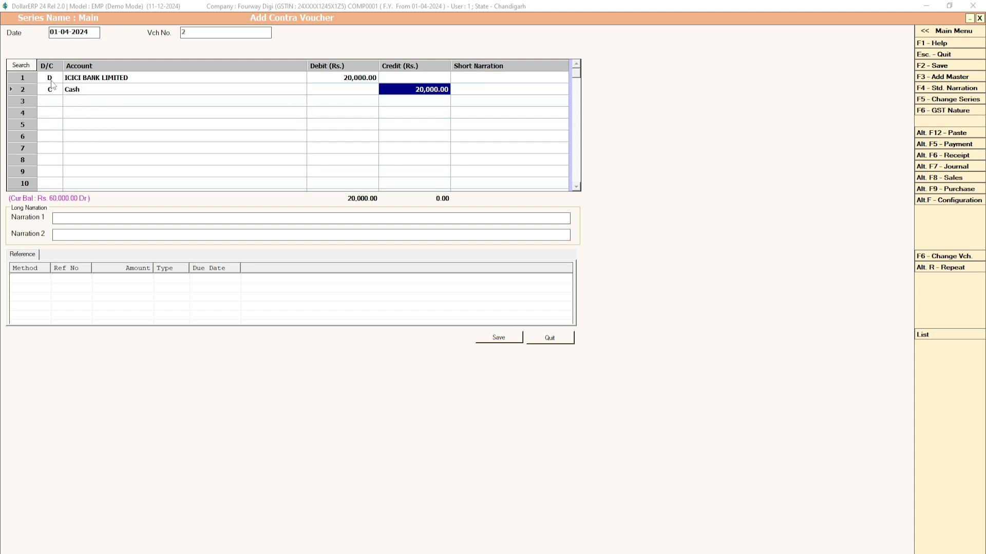
key(Return)
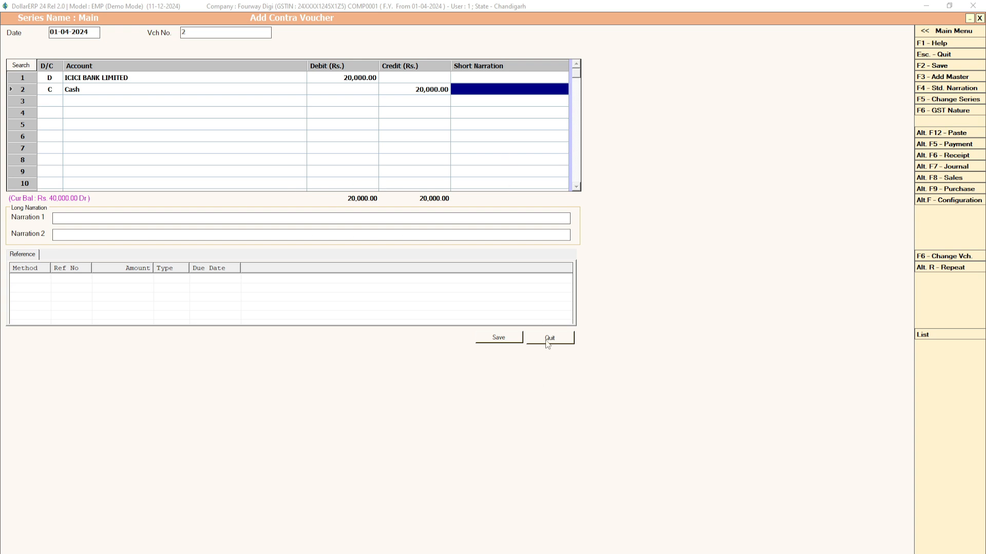
key(Return)
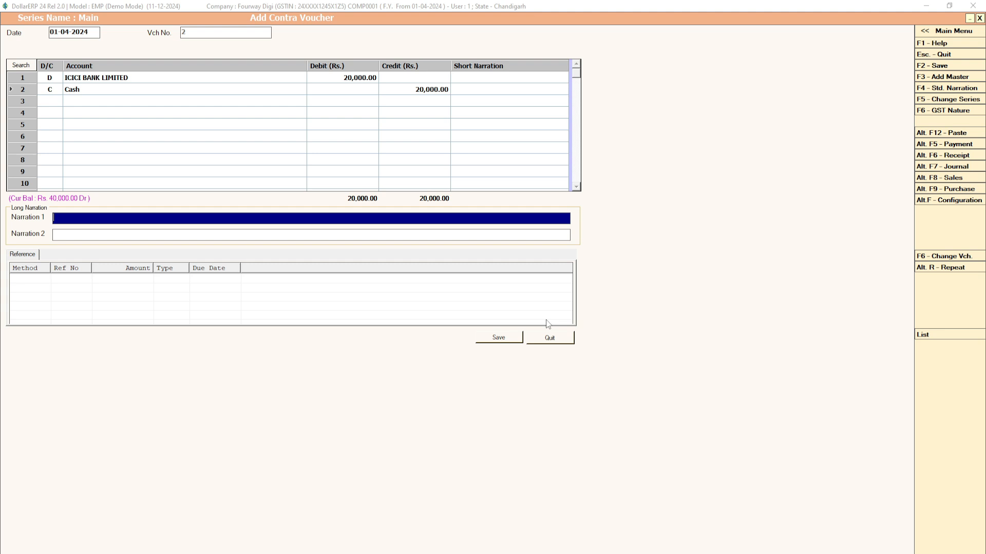
key(F2)
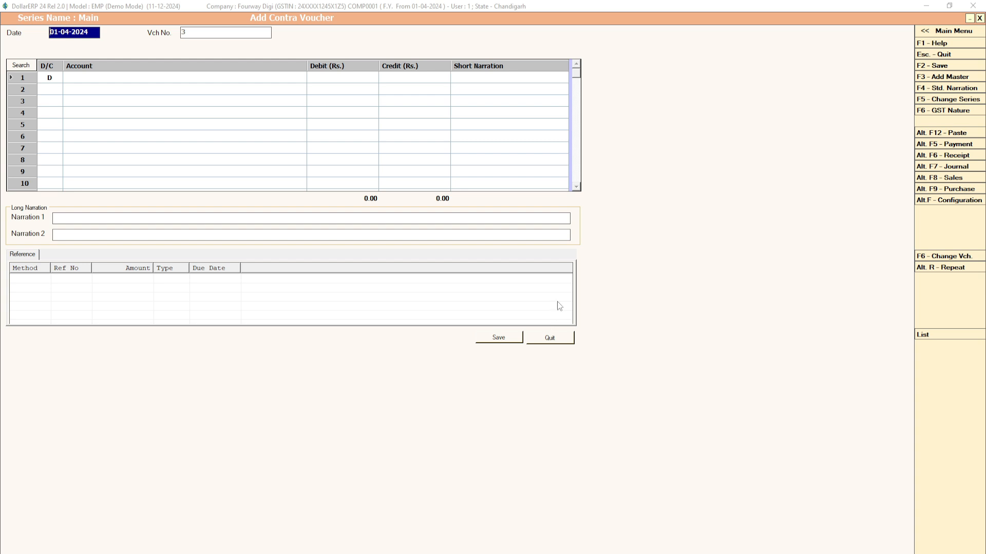
click(550, 337)
key(Return)
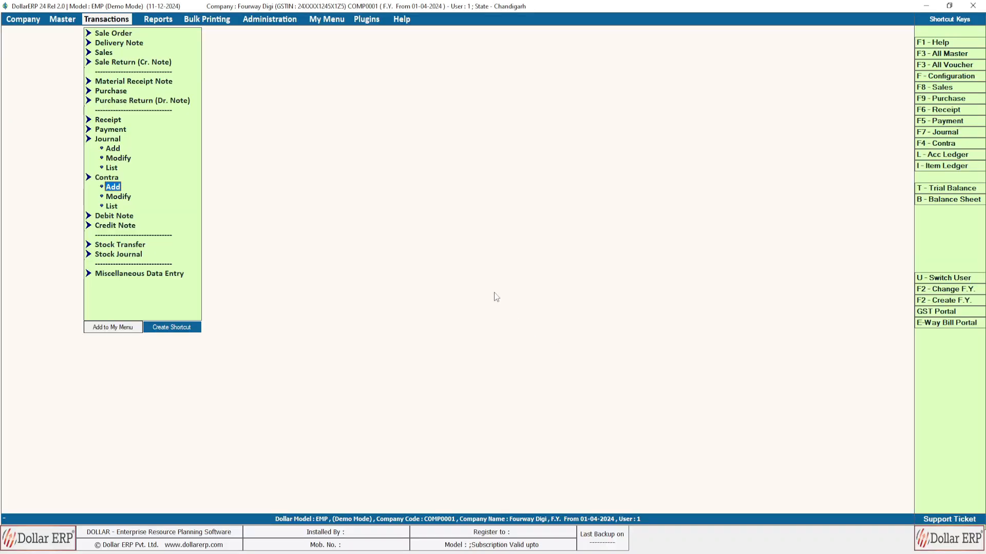
Display the contra voucher list for all series from 01-04-2024 to 31-03-2025 with the default options
click(92, 179)
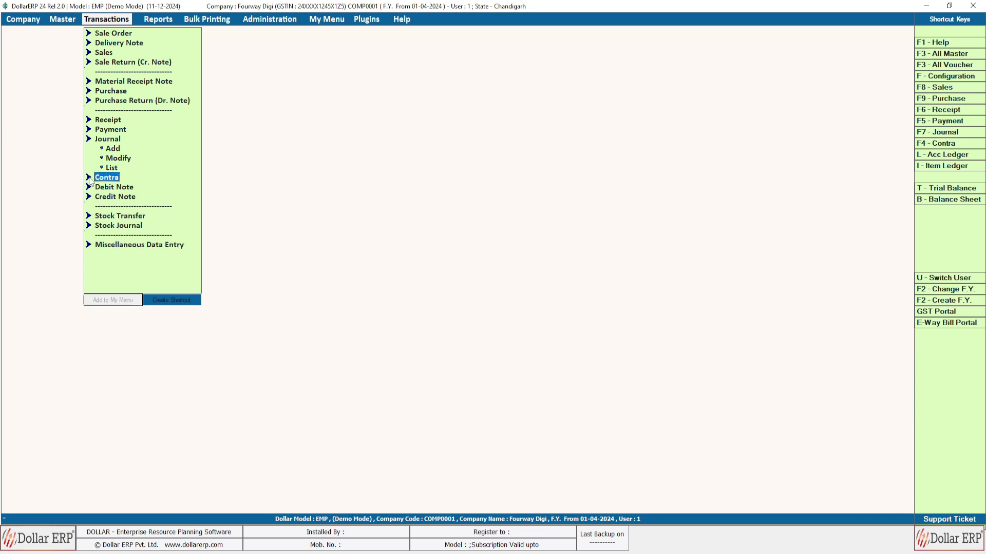
click(90, 139)
click(92, 149)
click(110, 178)
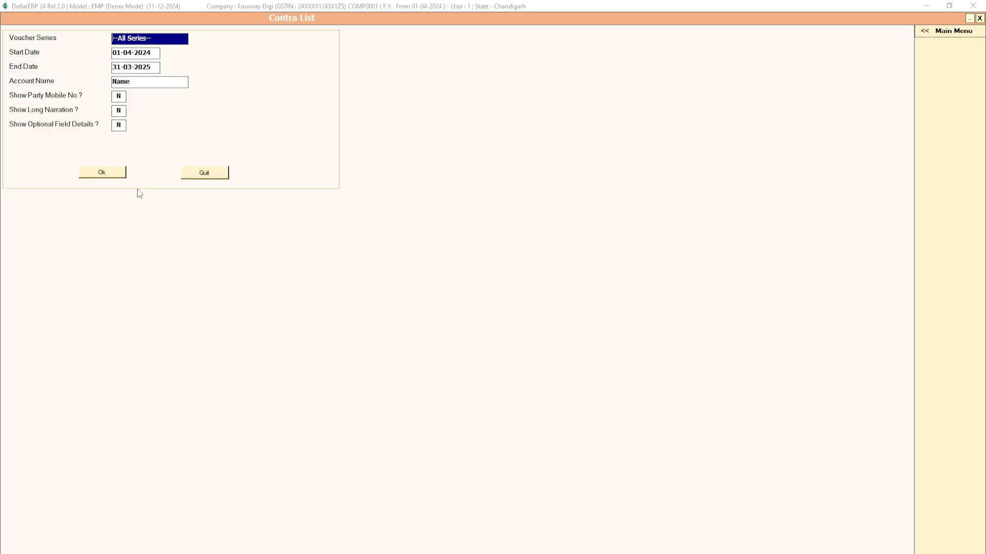
key(Return)
key(Return)
key(Return)
key(Return)
key(Return)
key(Return)
key(Return)
key(Return)
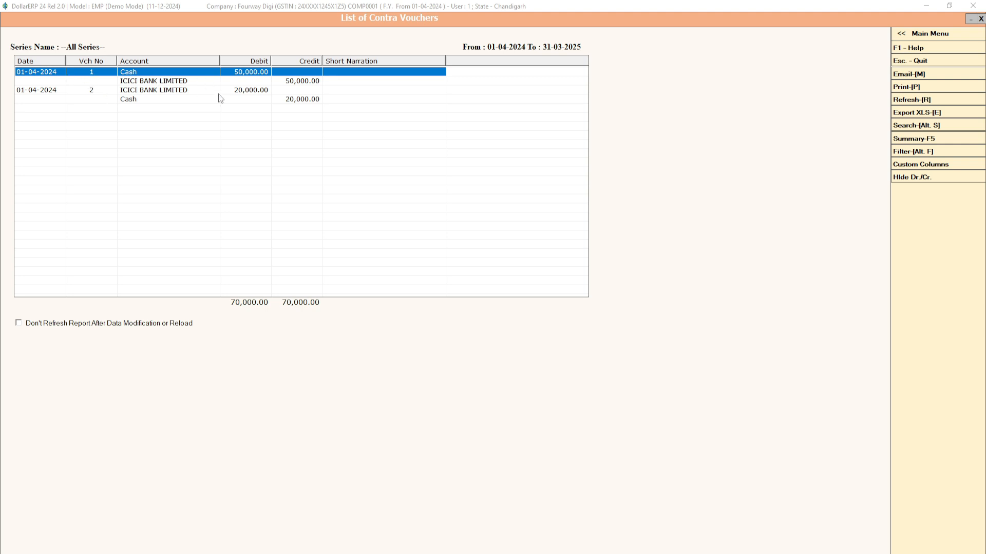
Check contra voucher 2 in the list and close the report, returning to the collapsed transactions list
click(165, 91)
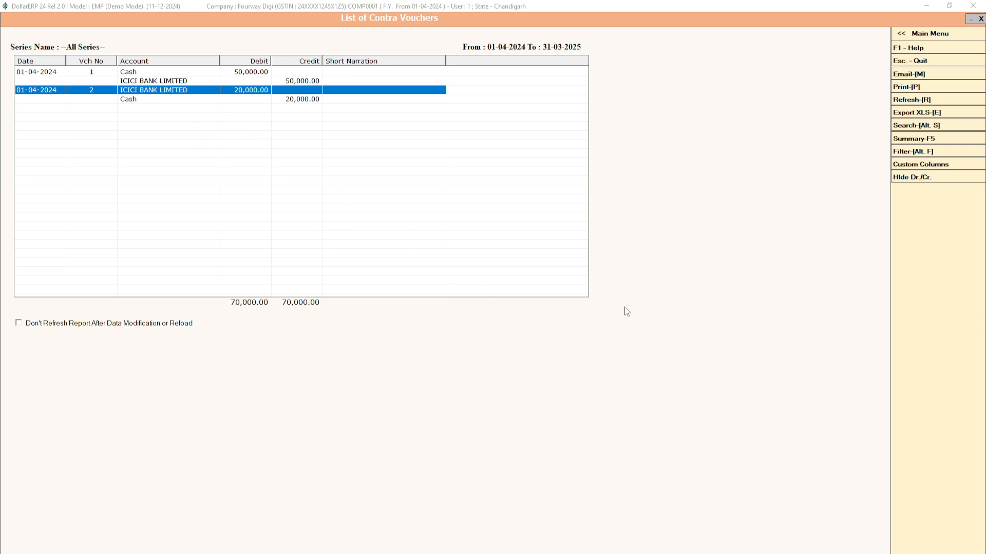
click(980, 19)
click(222, 178)
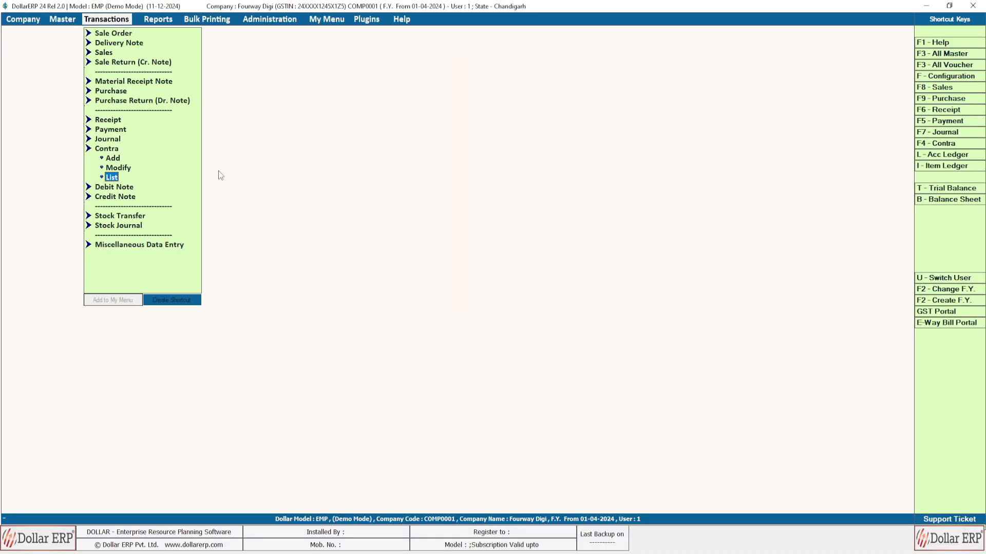
click(91, 150)
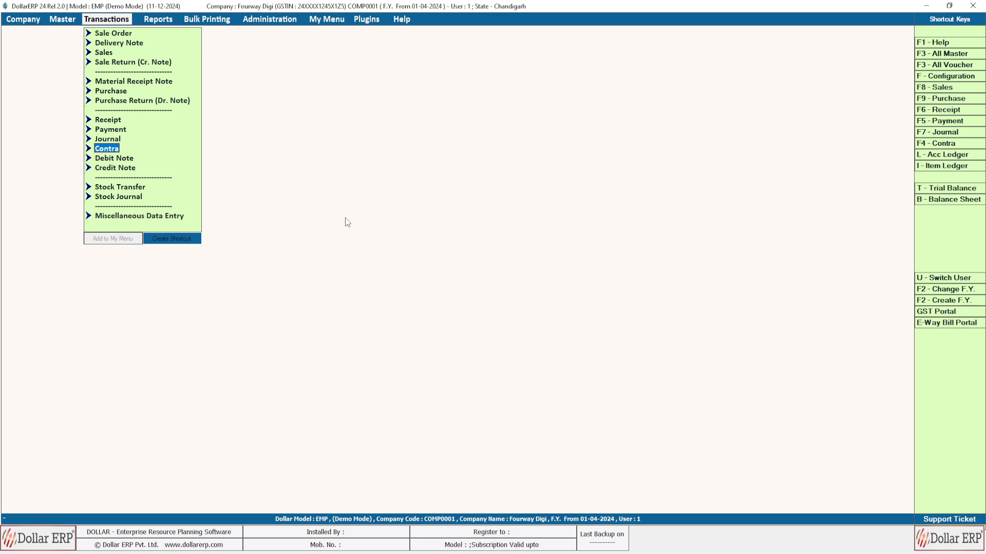